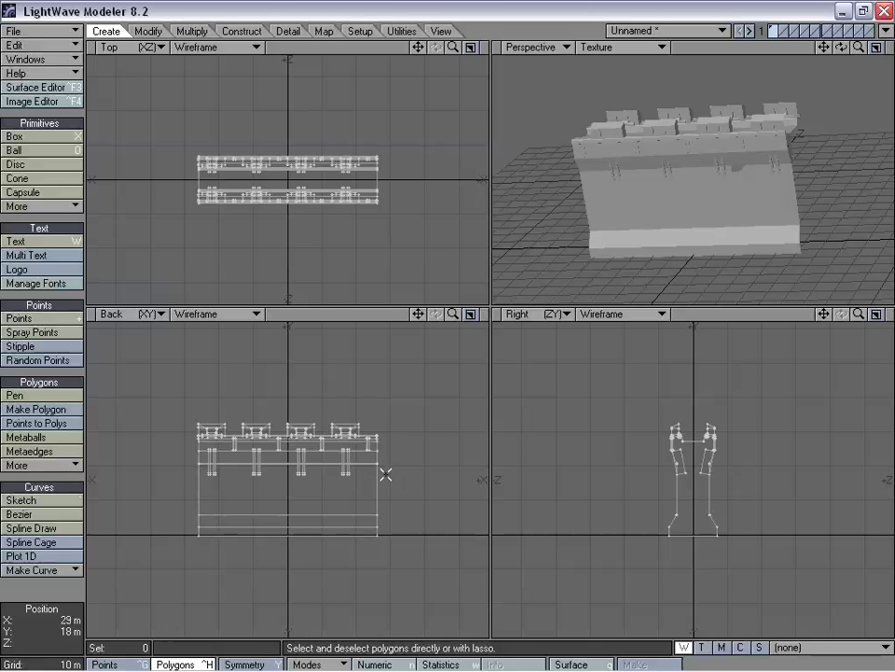
Move the wall section along the X axis to the negative side of the origin.
key("t")
left_click_drag(385, 475, 261, 474, "ctrl")
left_click_drag(702, 175, 775, 233, "alt")
mouse_move(341, 447)
left_mouse_down("ctrl")
mouse_move(330, 447)
mouse_move(338, 448)
left_mouse_up("ctrl")
left_click_drag(735, 171, 752, 217, "alt")
left_click_drag(272, 186, 266, 186, "ctrl")
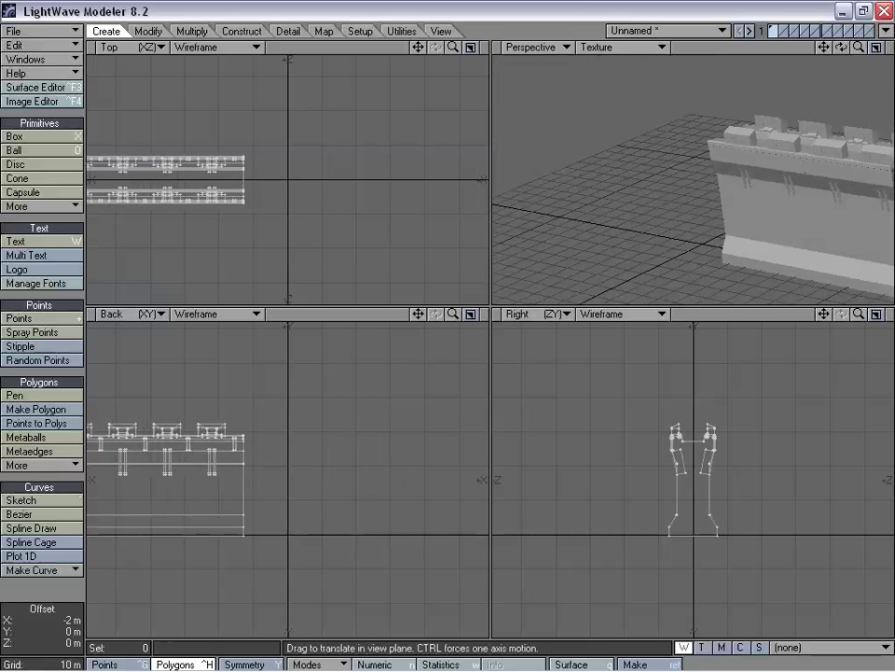
left_click_drag(454, 46, 435, 46)
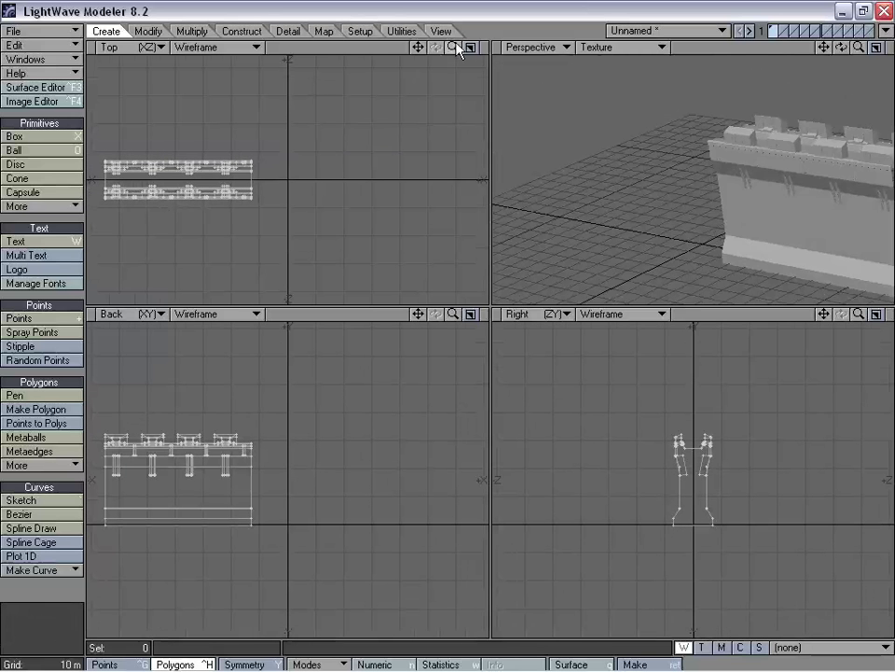
left_click_drag(793, 180, 749, 180, "alt")
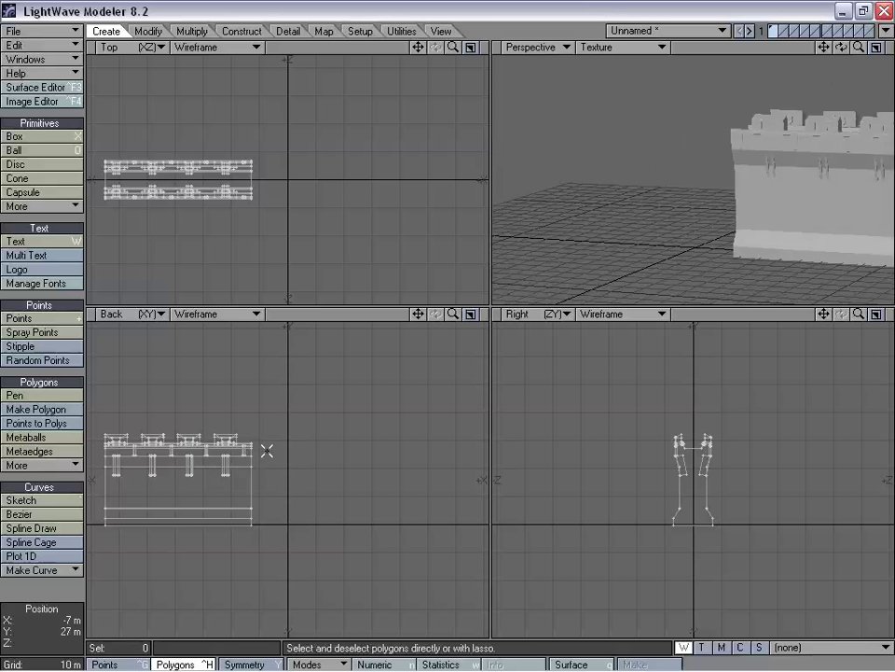
Duplicate the entire wall section and move the copy along X to the positive side, leaving a gap around the origin.
key("space")
key("space")
right_click_drag(305, 429, 118, 381)
right_click_drag(358, 430, 315, 429)
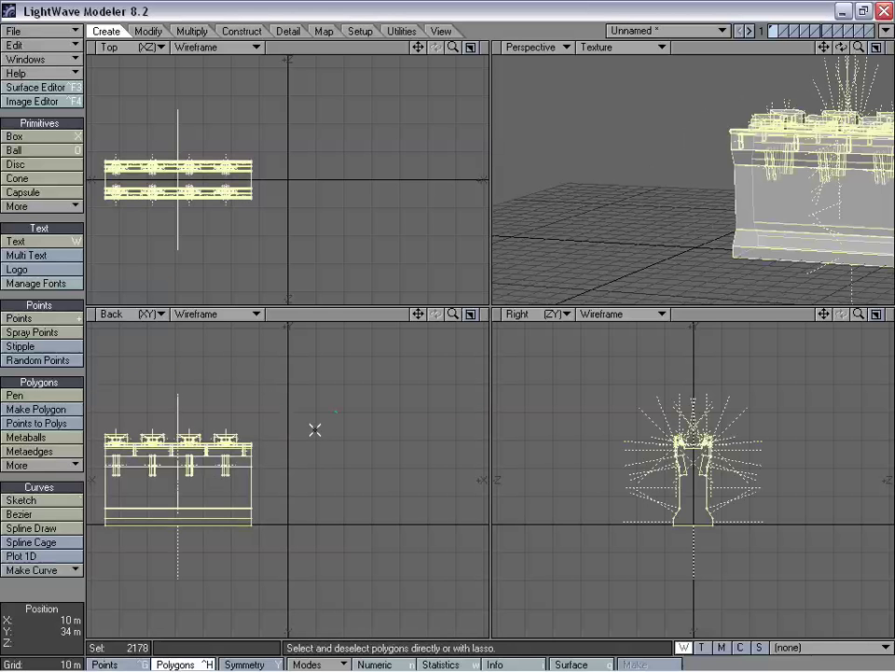
key("c")
key("v")
key("t")
left_click_drag(305, 437, 502, 436, "ctrl")
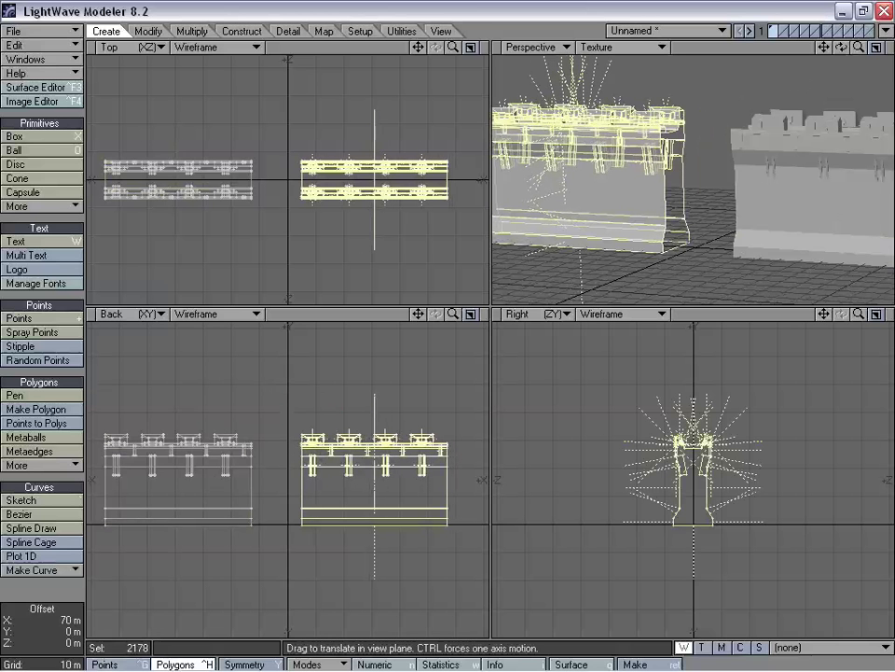
left_click_drag(502, 437, 510, 437, "ctrl")
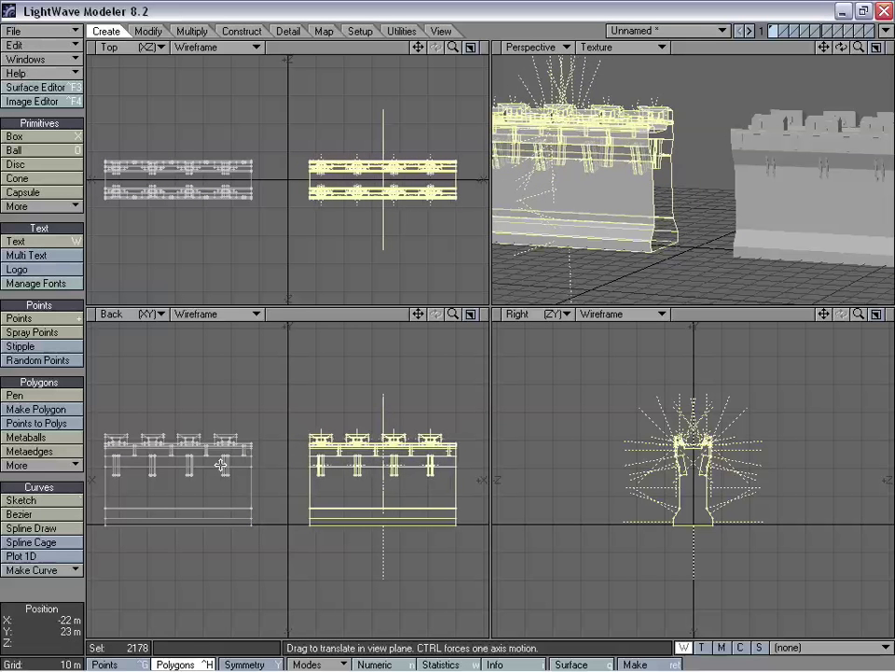
Center both wall sections on the origin, then raise them 16 m so their bases rest at ground level.
left_click_drag(667, 183, 808, 192, "alt")
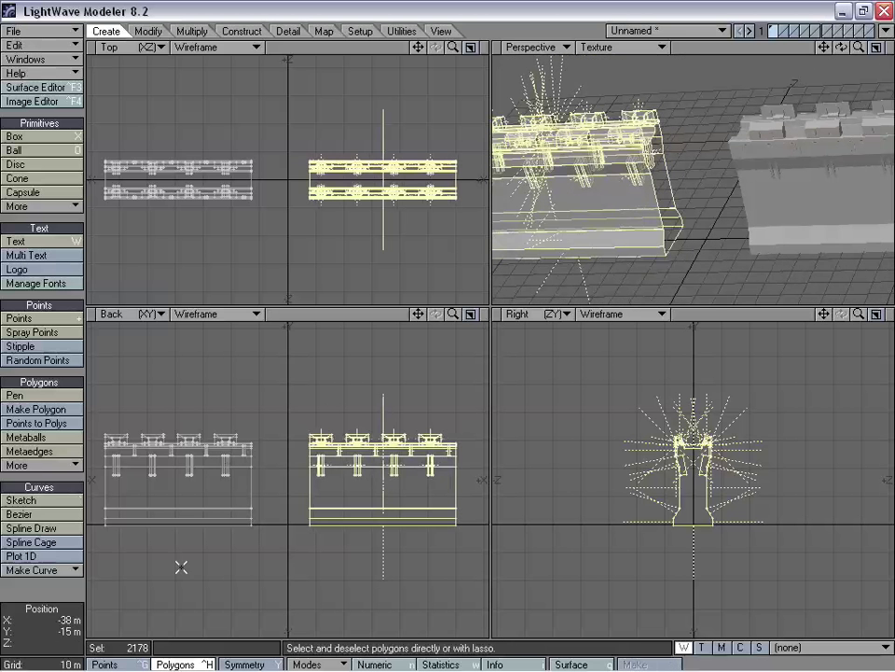
left_click(65, 590)
key("F2")
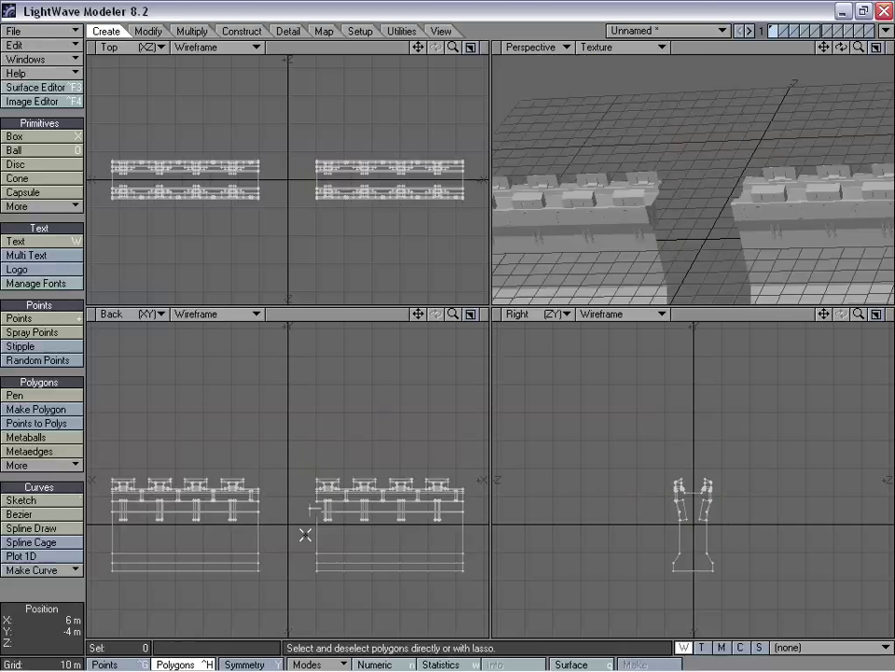
key("t")
left_click_drag(286, 558, 286, 512)
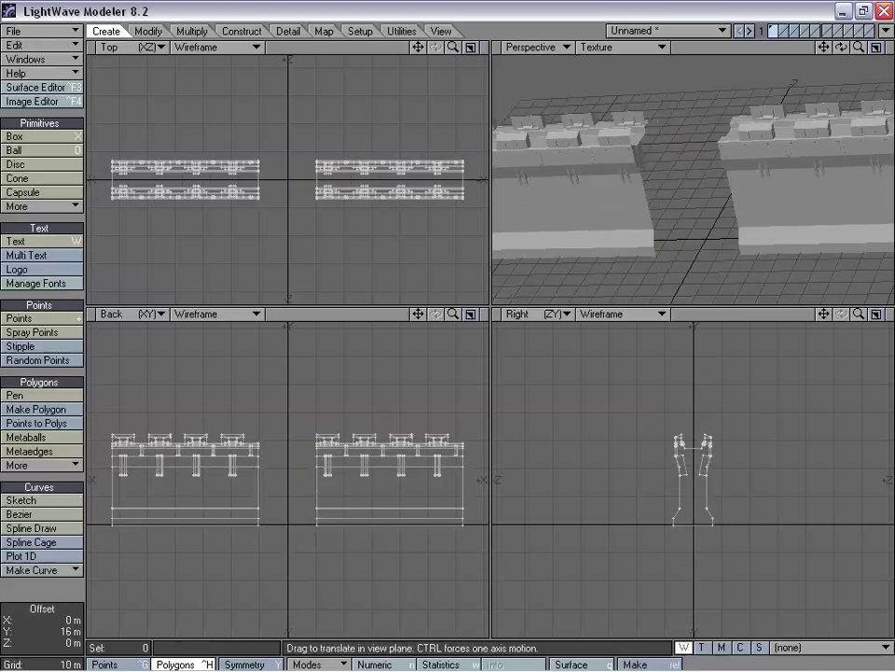
key("space")
Delete the front and back vertical trim blocks beyond the last battlement at the gap end of the negative-X wall section.
key("a")
left_click_drag(617, 214, 688, 240, "alt")
left_click_drag(860, 48, 879, 48)
left_click_drag(788, 141, 642, 193, "alt")
left_click_drag(742, 160, 711, 161, "alt")
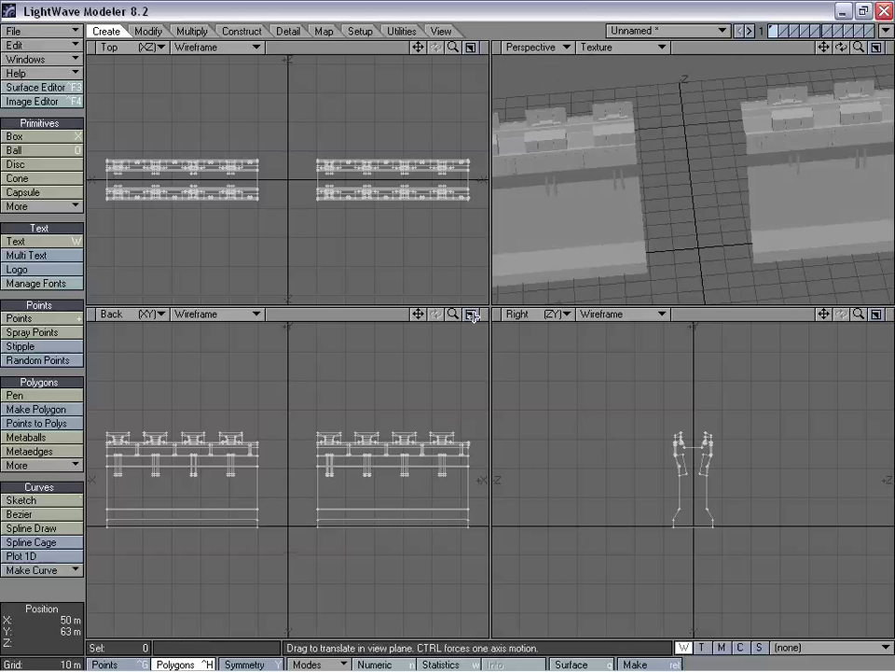
left_click_drag(590, 225, 627, 131, "alt")
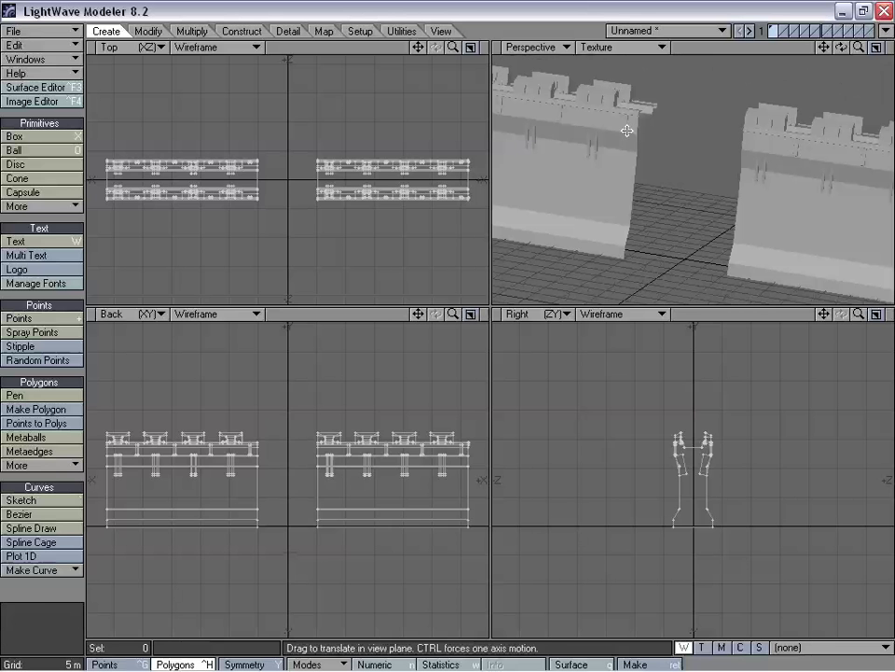
mouse_move(418, 314)
left_mouse_down()
mouse_move(467, 322)
mouse_move(446, 318)
mouse_move(569, 314)
mouse_move(415, 290)
mouse_move(410, 299)
left_mouse_up()
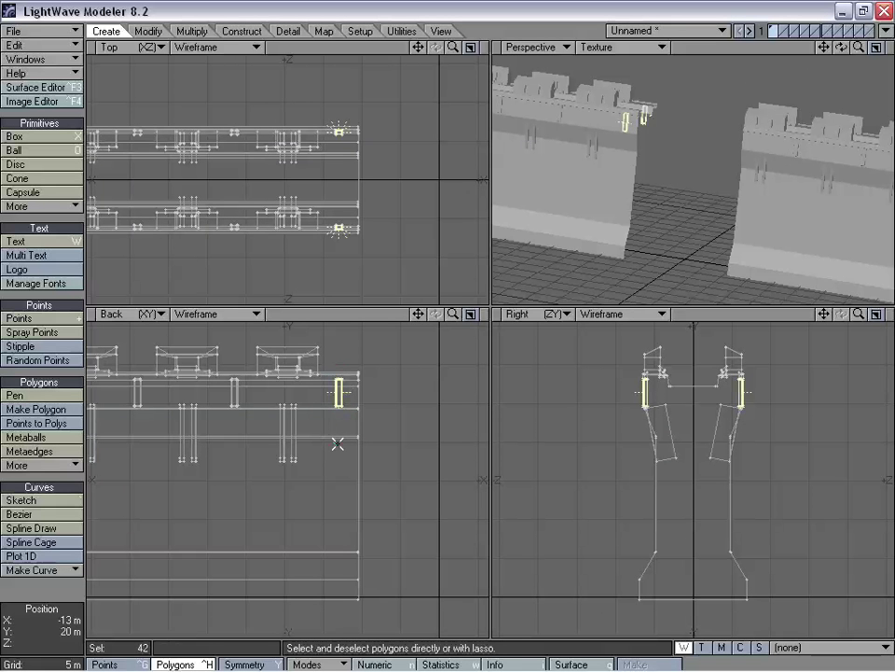
key("Delete")
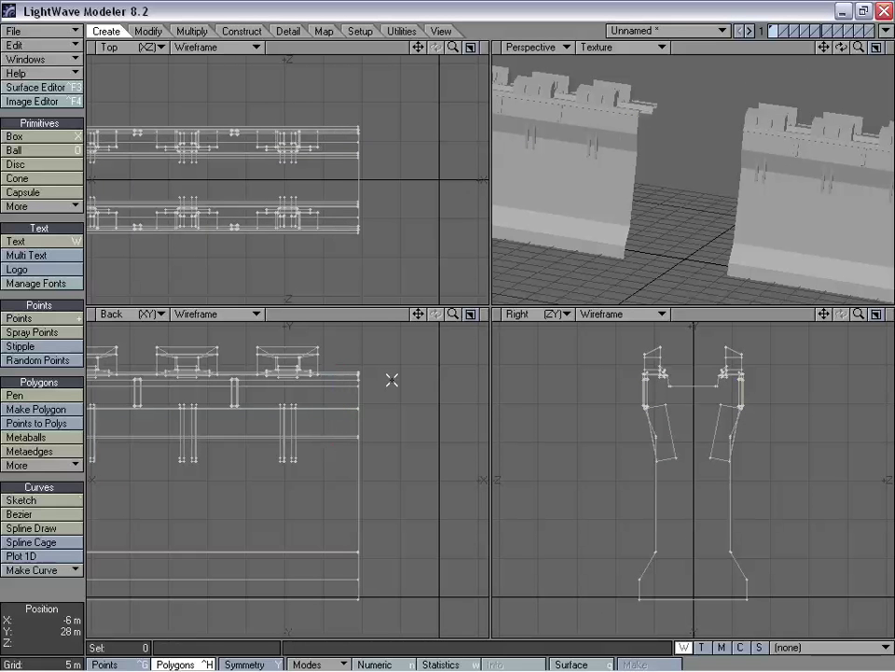
Select the gap-end points of the negative-X wall section and move them along X flush with the edge of its last battlement.
key("ctrl+g")
right_click_drag(396, 370, 419, 435)
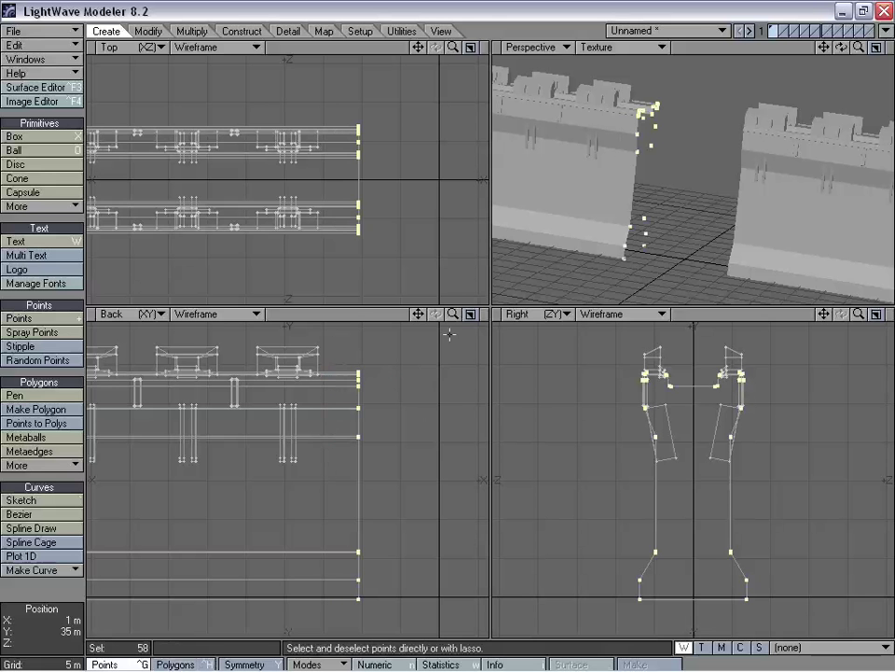
left_click_drag(419, 311, 818, 298)
left_click_drag(419, 306, 347, 422)
left_click_drag(408, 488, 323, 486, "ctrl")
left_click_drag(418, 314, 427, 380)
left_click_drag(453, 314, 492, 314)
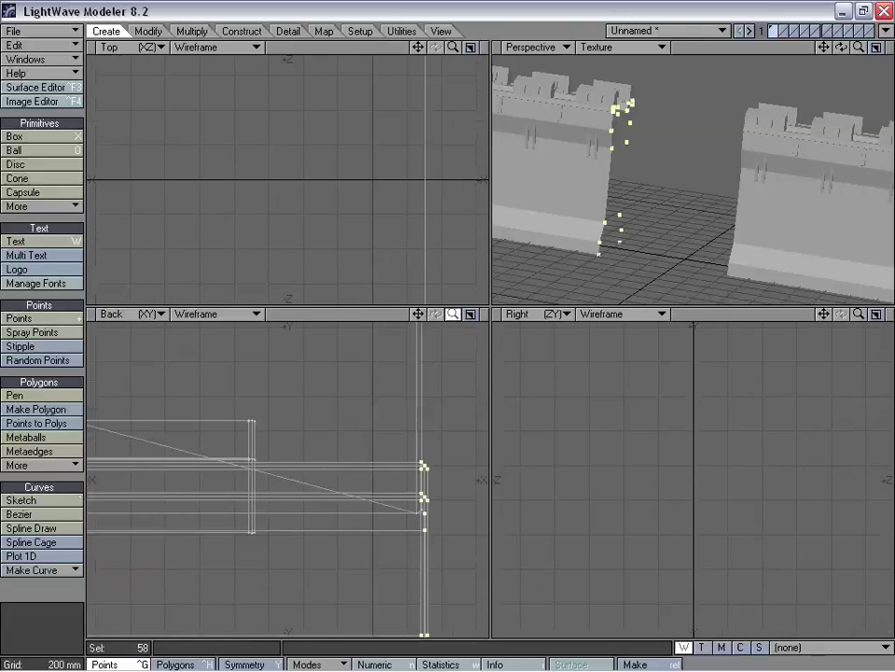
key("t")
left_click_drag(425, 513, 422, 513)
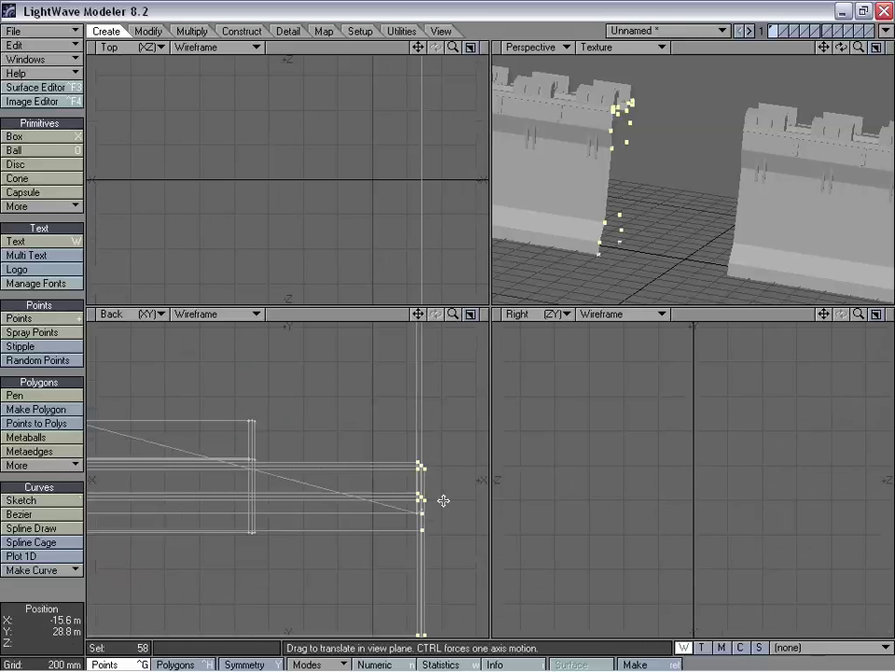
key("space")
Deselect the points, recenter both wall sections on the origin, and raise their bases back to ground level.
left_click_drag(457, 315, 354, 315)
key("a")
key("t")
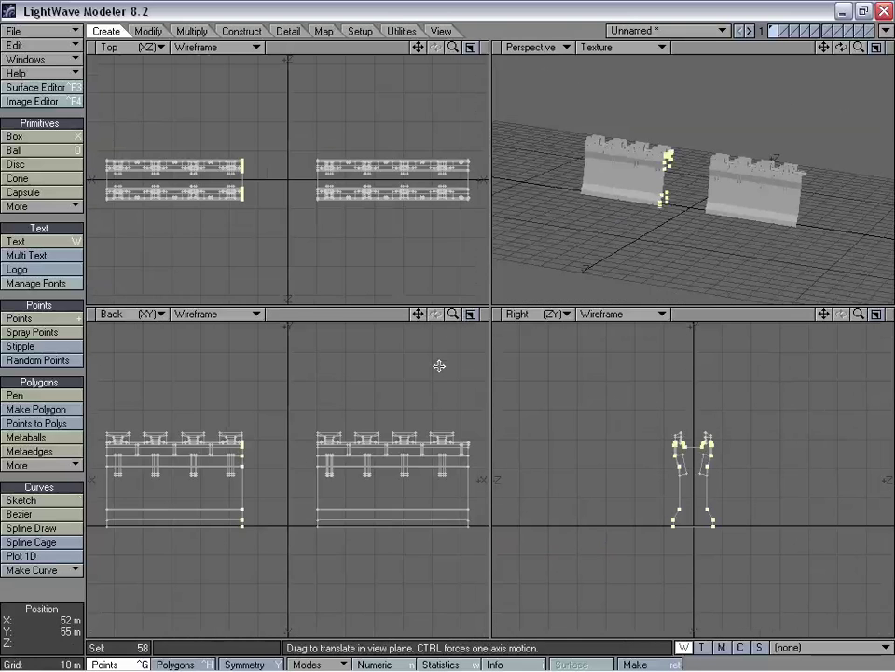
left_click_drag(720, 142, 771, 166, "alt")
left_click_drag(857, 48, 883, 48)
left_click_drag(625, 196, 686, 152, "alt")
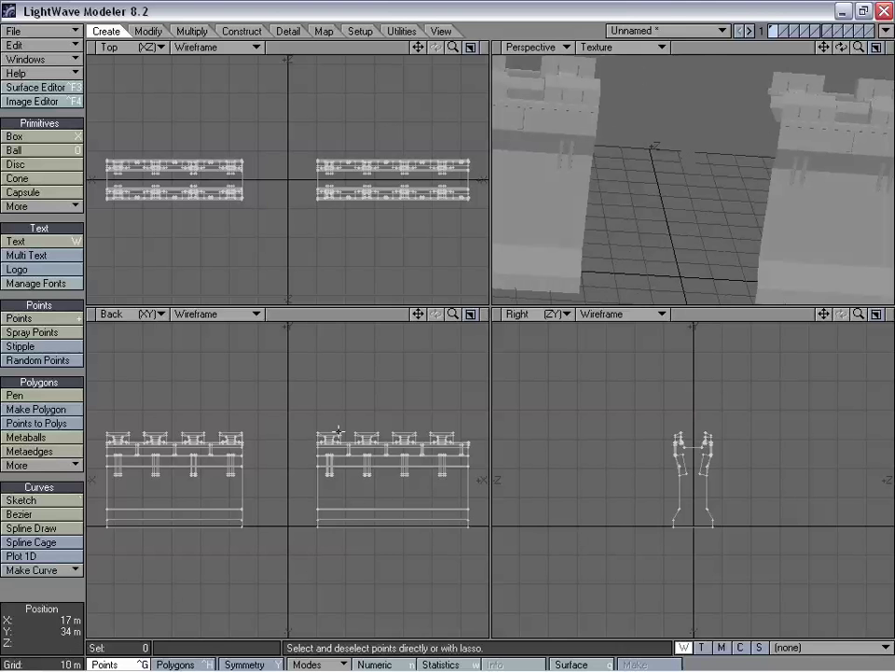
key("F2")
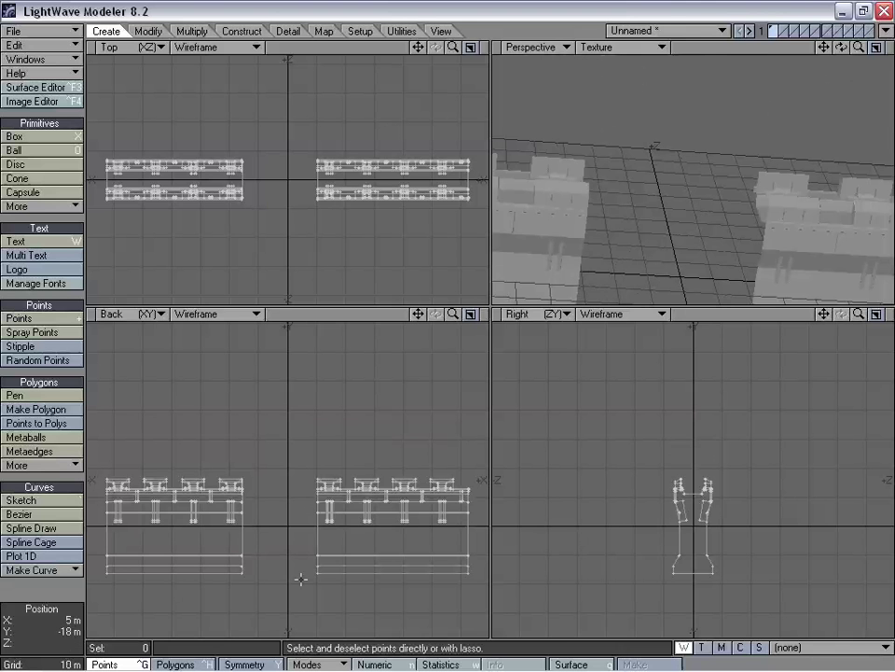
left_click_drag(292, 589, 301, 543)
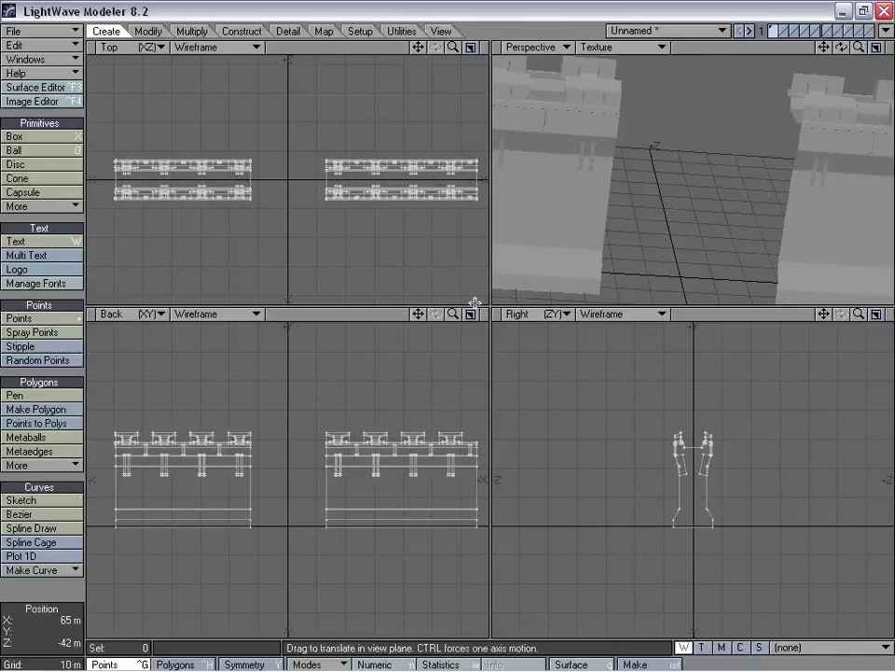
Shift both wall sections together along X in small amounts until the gap between them is centered on the origin.
left_click_drag(453, 314, 504, 314)
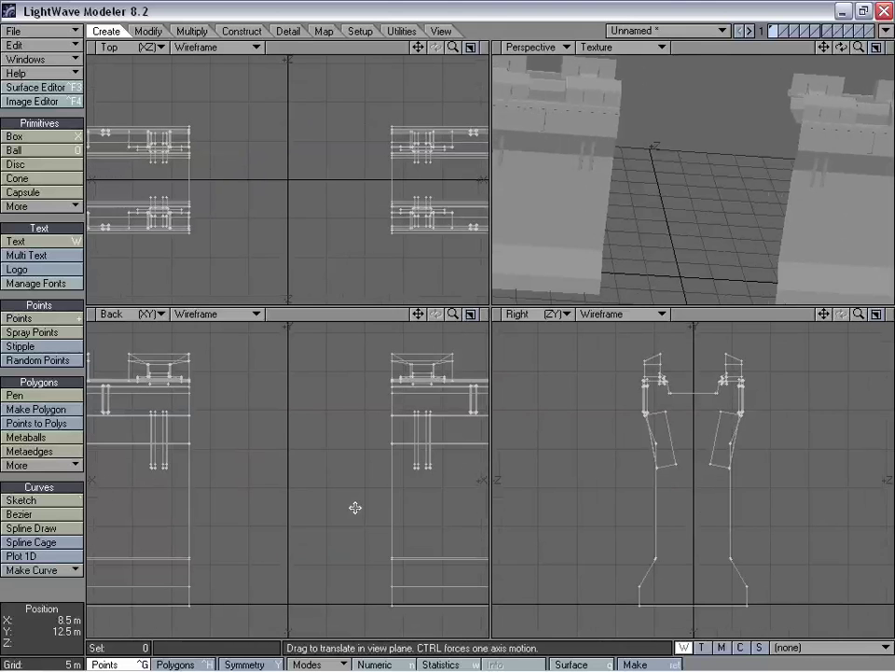
left_click_drag(292, 522, 288, 523)
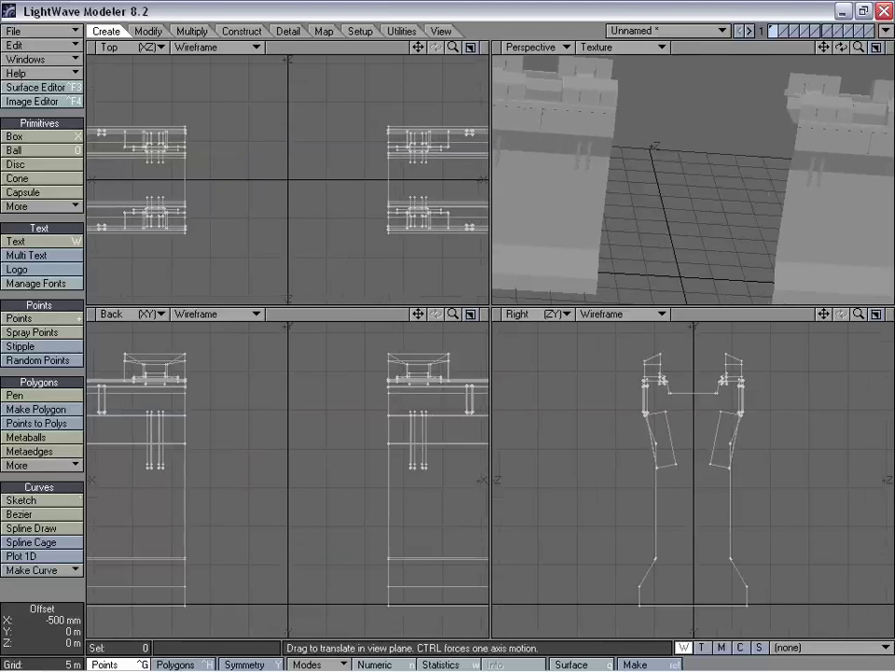
key("Right")
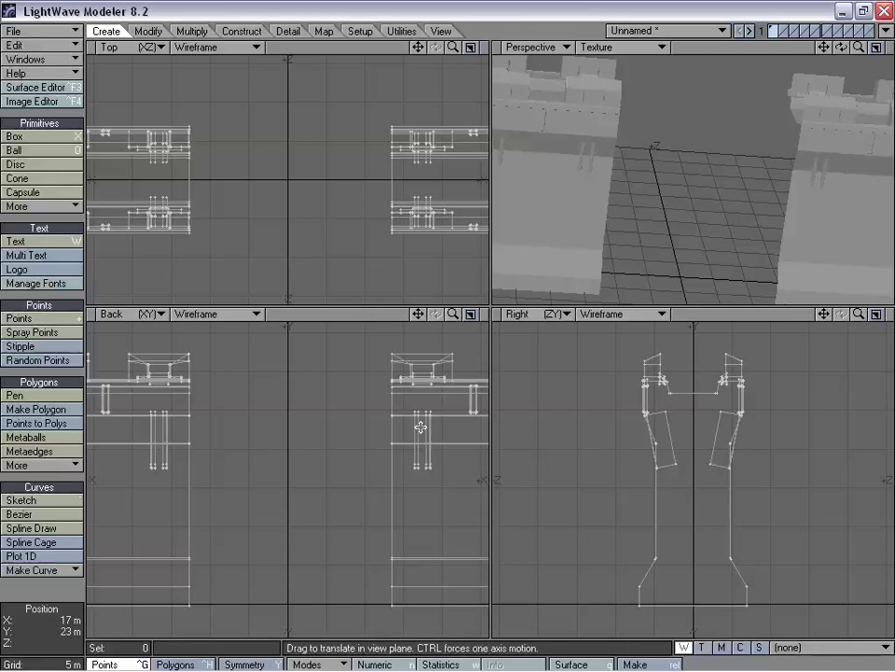
key("KP_0")
left_click_drag(859, 50, 881, 50)
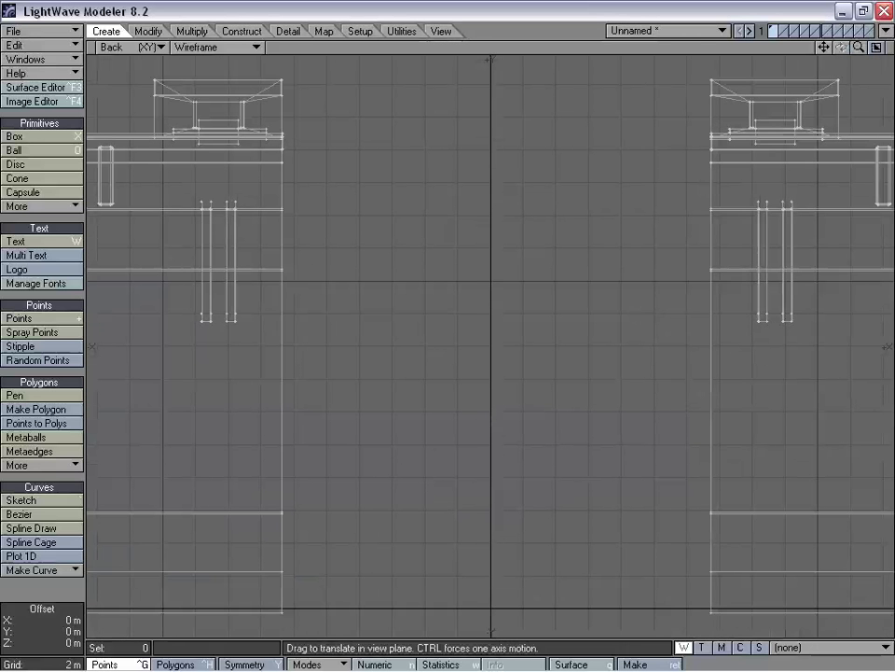
key("Right")
key("Right")
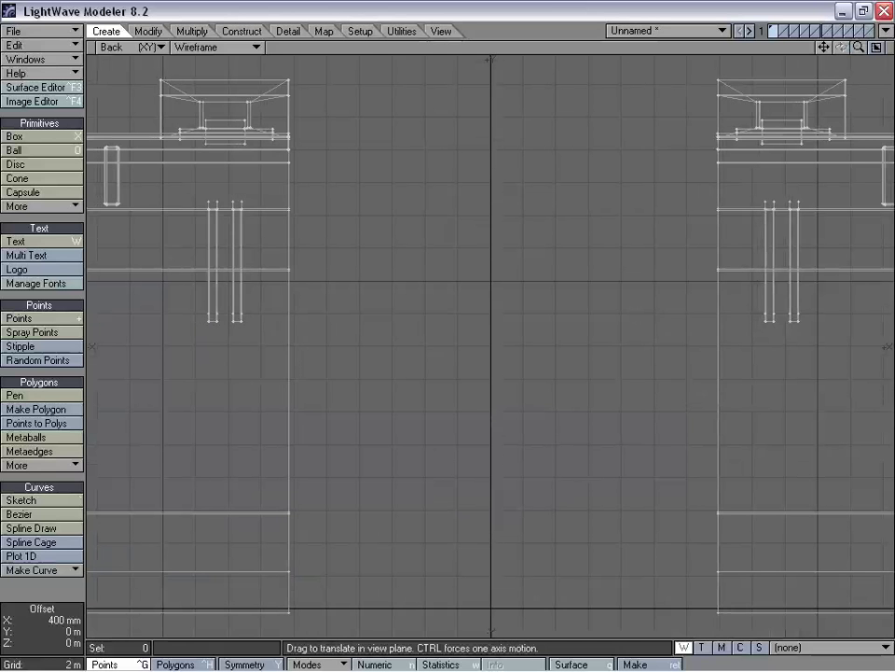
key("Right")
left_click_drag(491, 345, 467, 345)
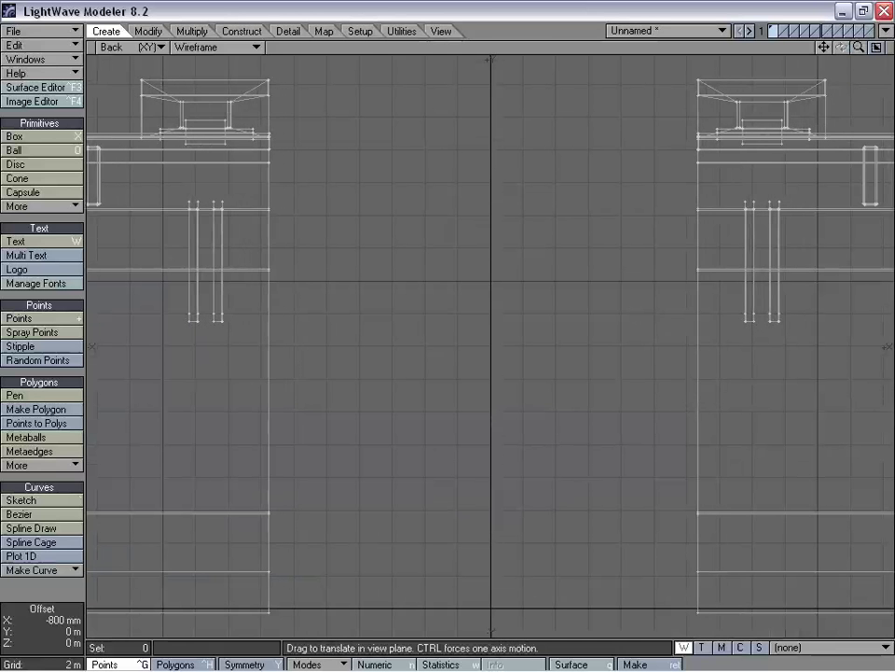
key("Right")
key("Right")
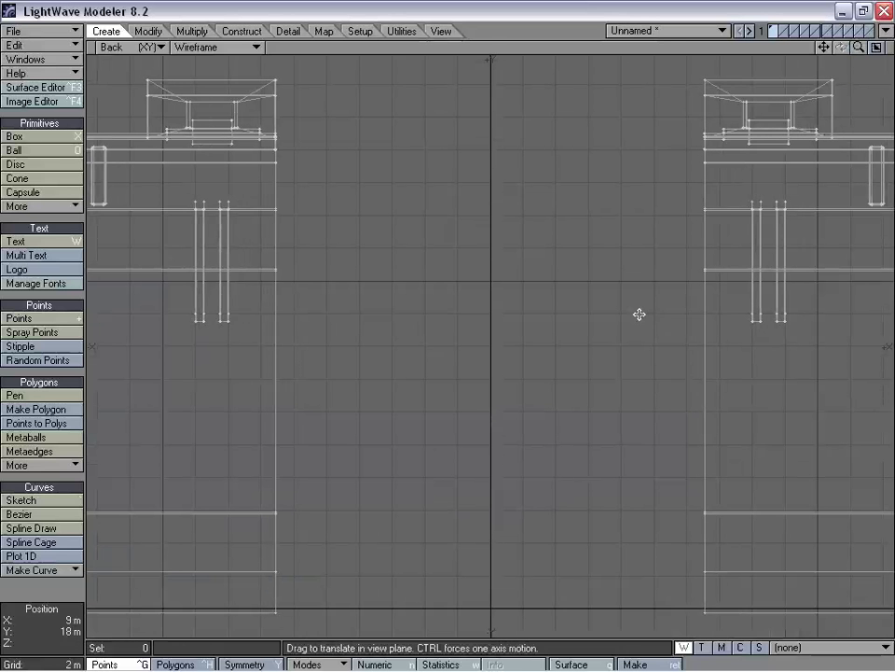
key("KP_0")
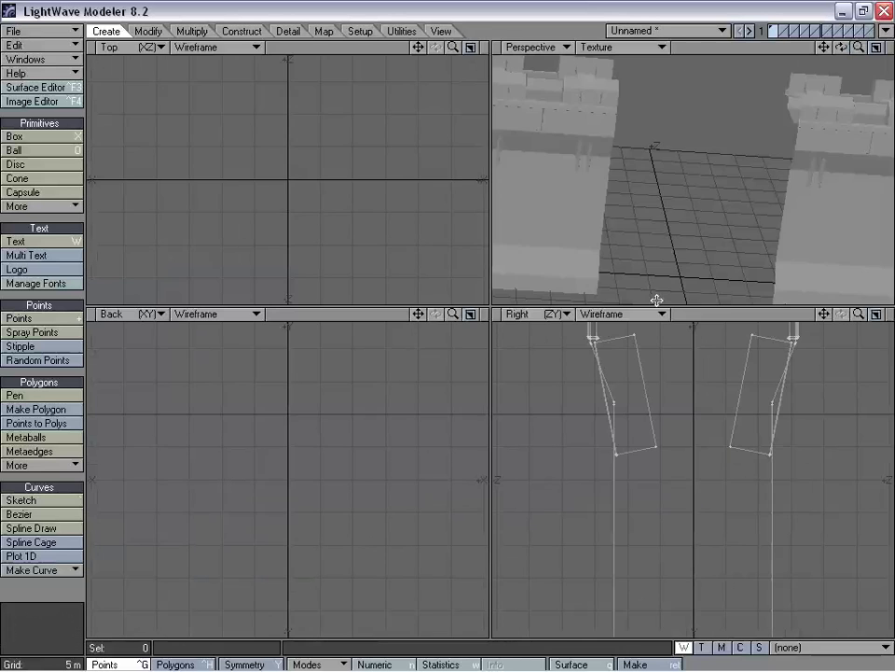
Select the six polygons forming the walkway floor and its side ledges on the positive-X wall section.
key("a")
left_click_drag(648, 247, 669, 153, "alt")
left_click_drag(859, 49, 893, 48)
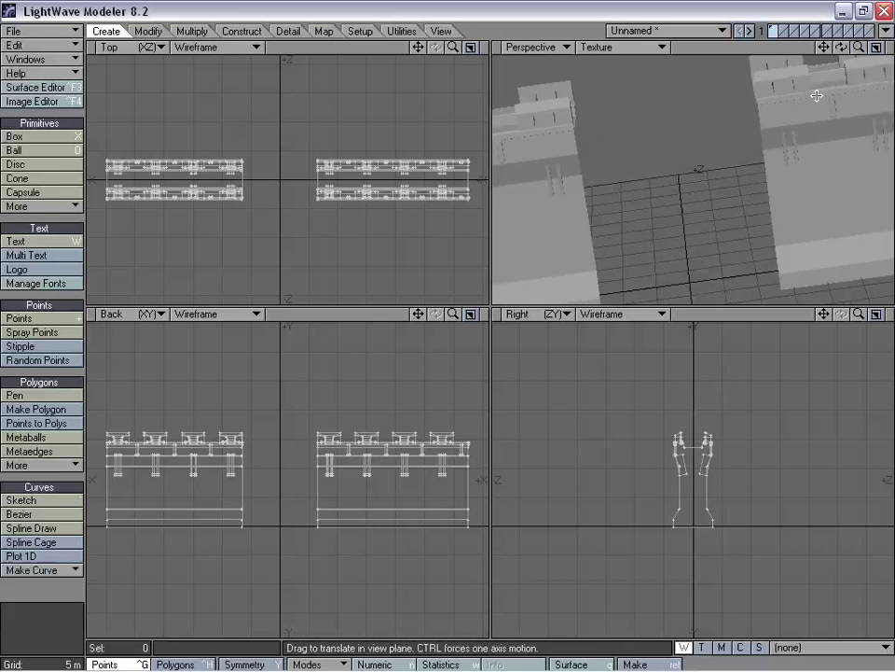
left_click_drag(817, 96, 691, 116, "alt")
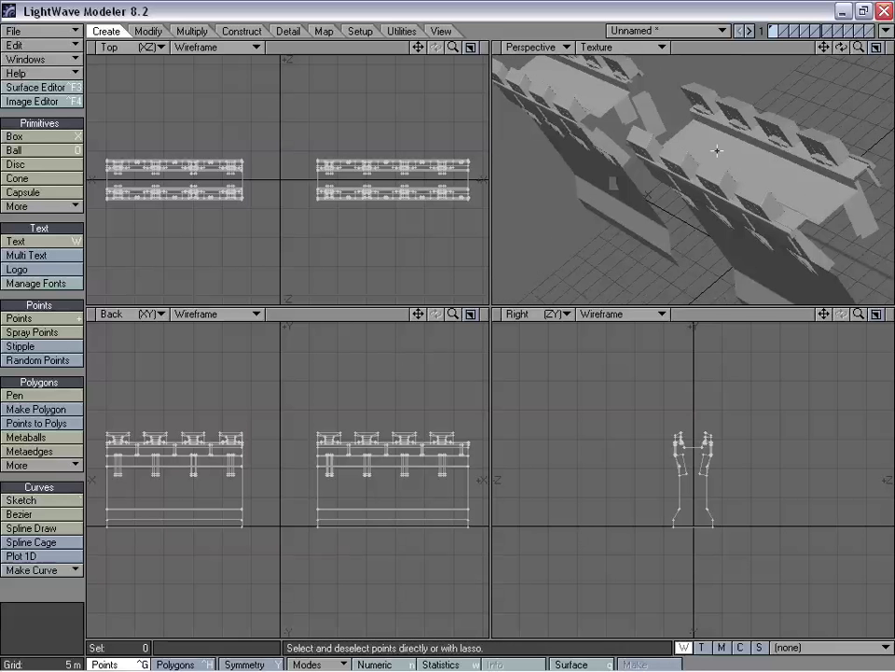
key("ctrl+h")
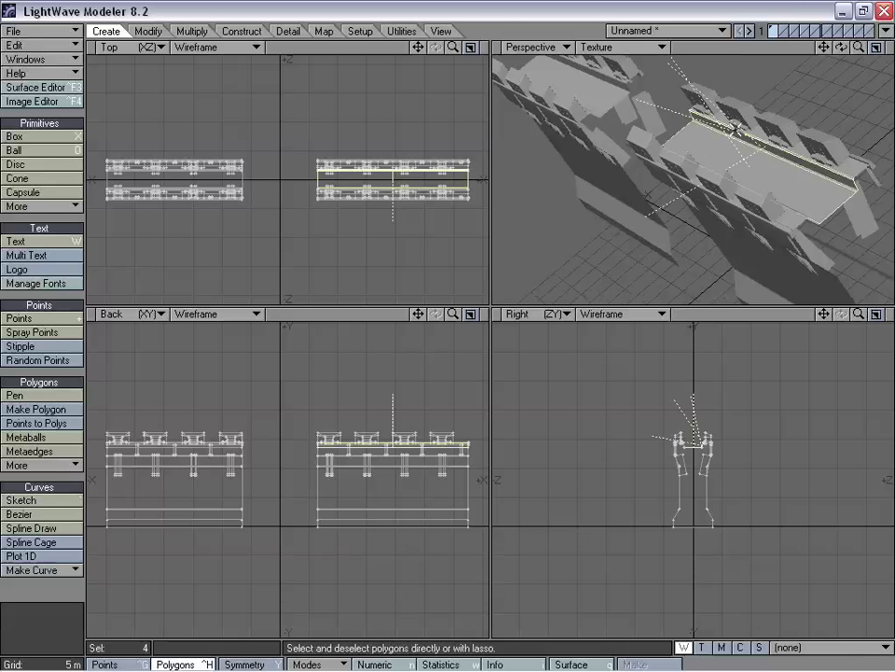
left_click_drag(735, 130, 757, 114, "alt")
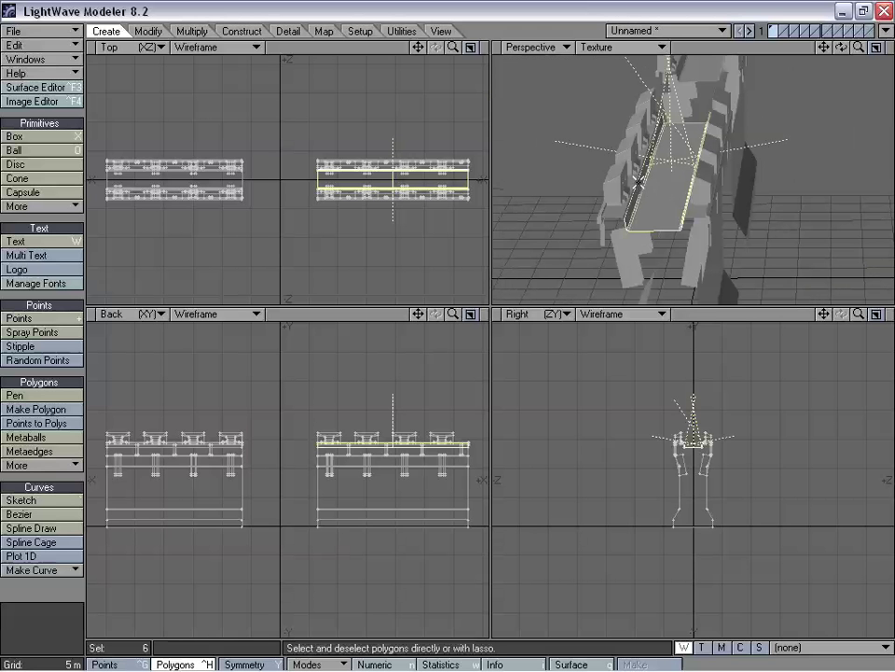
left_click_drag(706, 78, 698, 184, "alt")
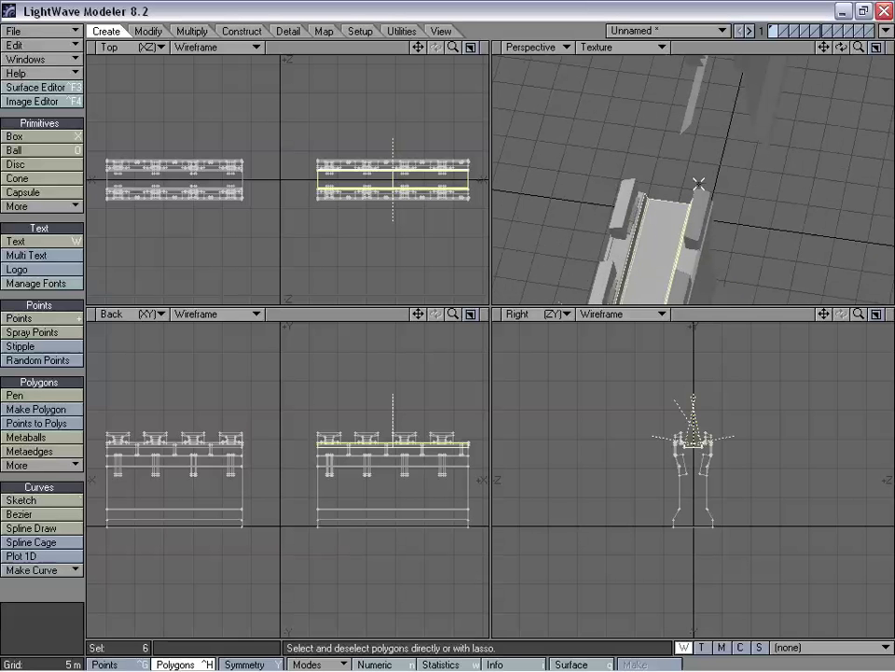
Inspect the walkway and gap ends of the wall sections from several angles and clear the polygon selection.
key("a")
left_click_drag(822, 48, 809, 119)
left_click_drag(802, 194, 629, 107, "alt")
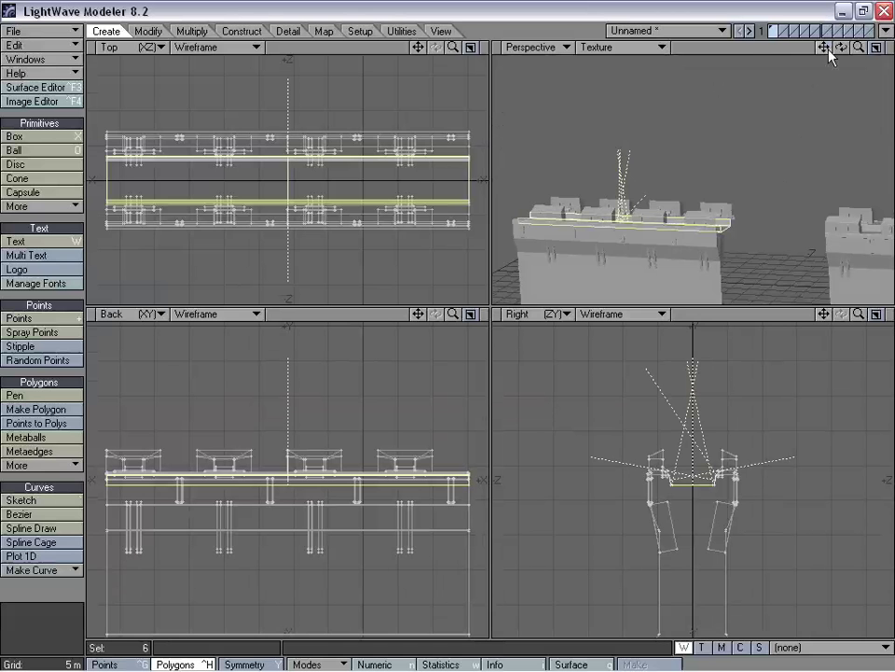
left_click_drag(827, 49, 761, 1)
left_click_drag(859, 48, 890, 48)
left_click_drag(597, 148, 542, 274, "alt")
key("space")
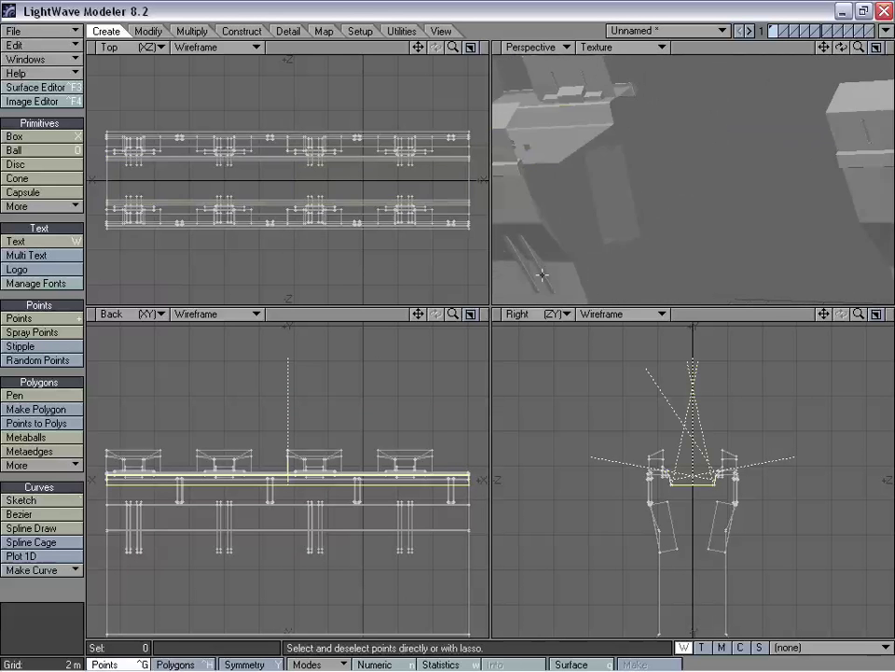
key("ctrl+h")
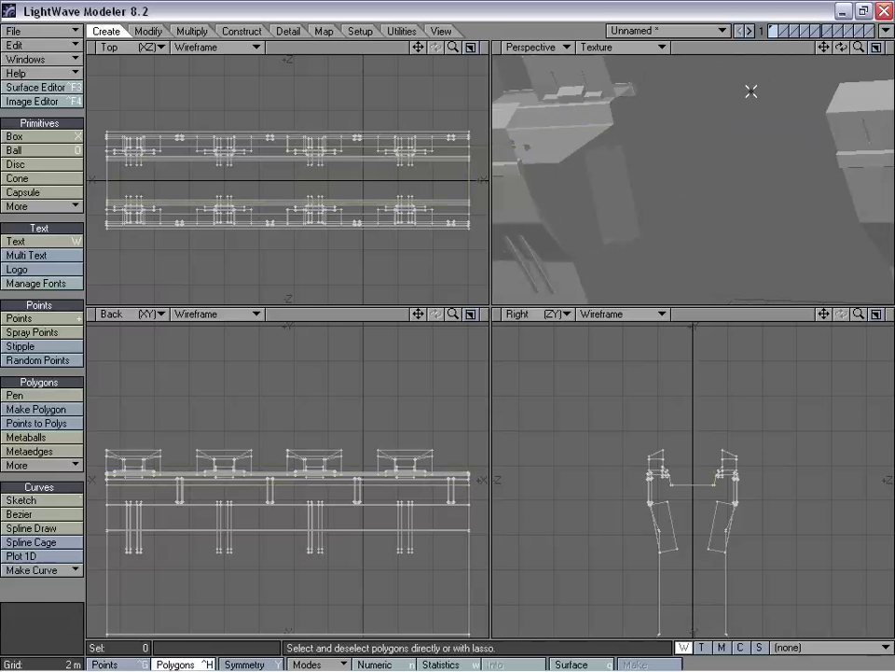
left_click_drag(859, 47, 774, 182)
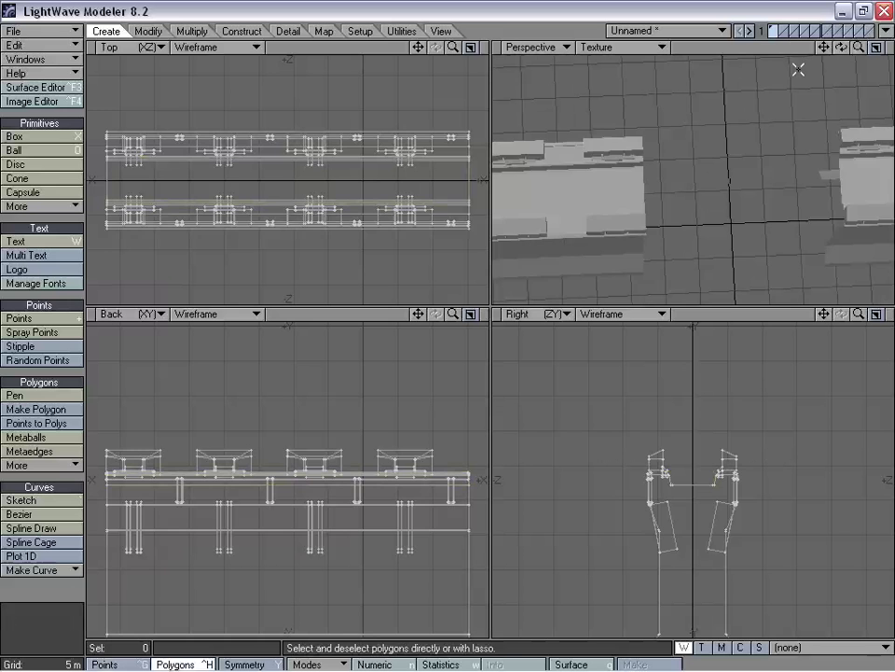
On layer 2, with the walls as background reference, draw a flat box across the gap between the wall sections.
left_click(783, 31)
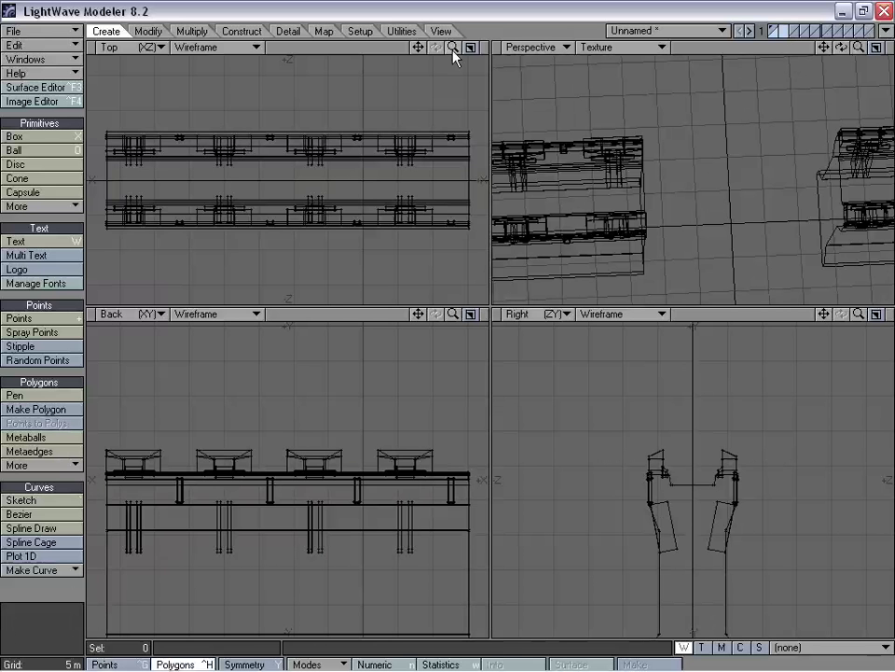
left_click_drag(420, 48, 687, 47)
left_click_drag(454, 49, 416, 48)
left_click(11, 140)
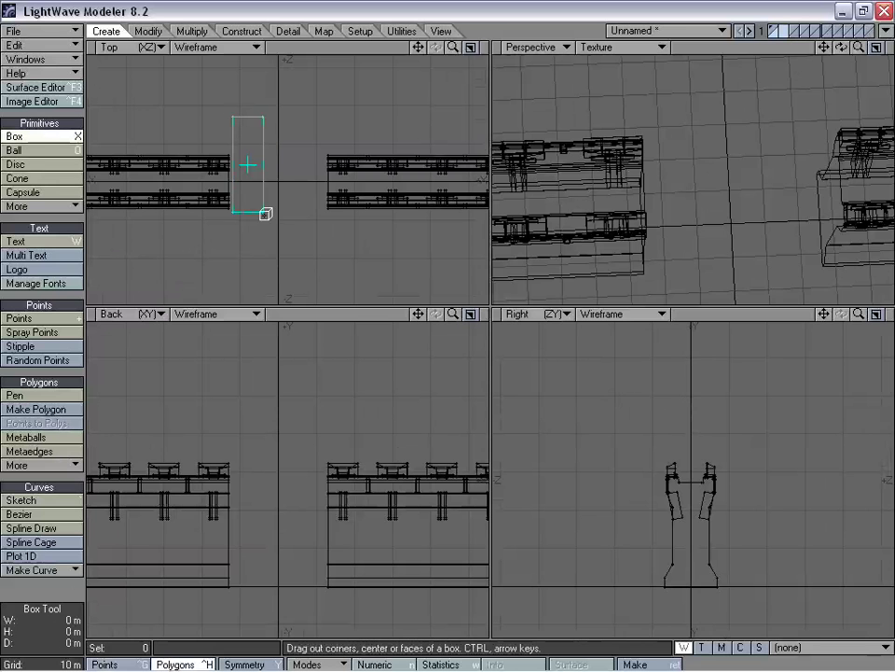
left_click_drag(265, 214, 328, 217)
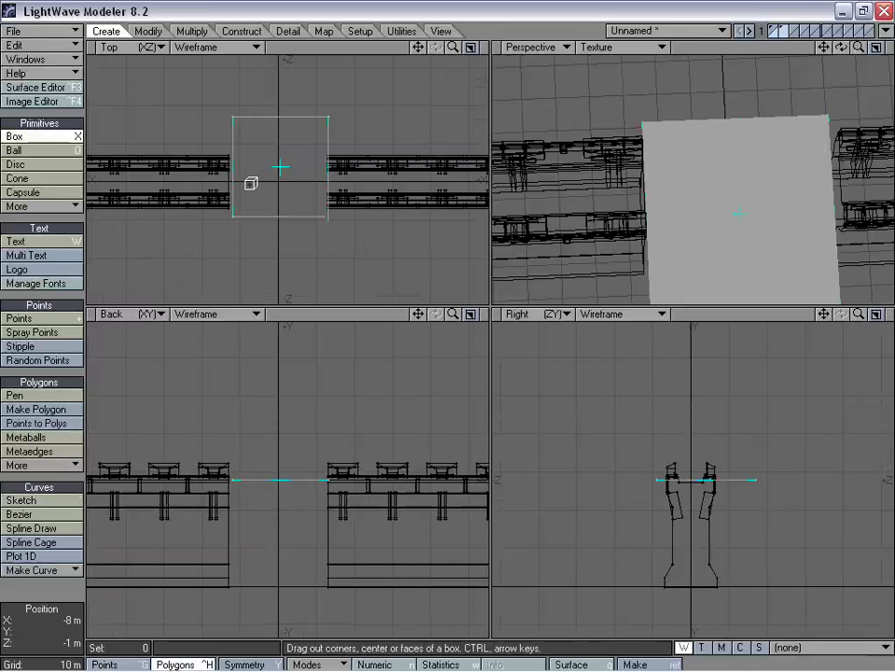
Align the box's edges with the wall ends, center it on the origin, and extend it down to ground level.
left_click_drag(235, 182, 232, 182)
mouse_move(327, 113)
left_mouse_down()
mouse_move(310, 127)
mouse_move(328, 113)
left_mouse_up()
left_click_drag(279, 164, 279, 179)
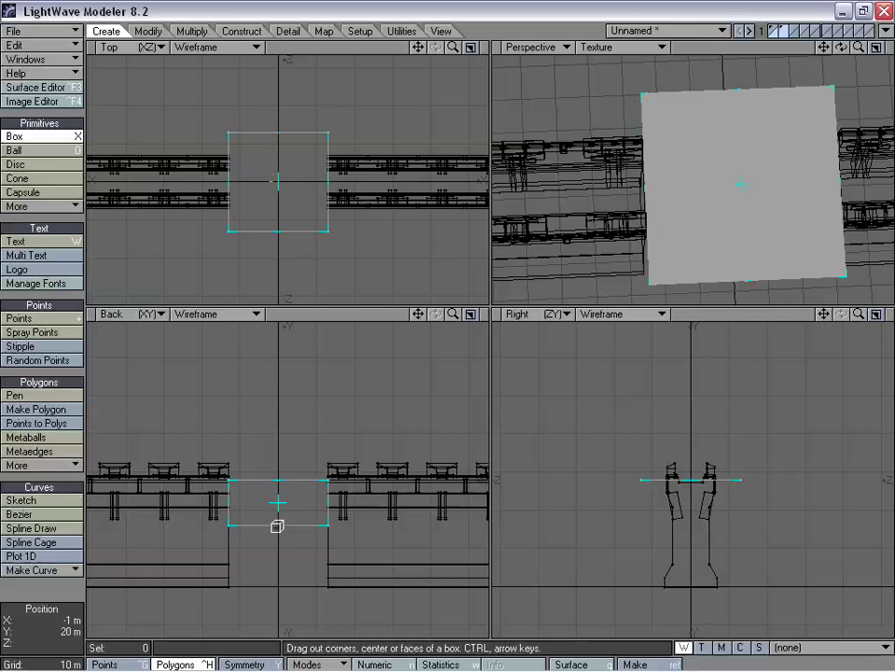
left_click_drag(277, 527, 276, 584)
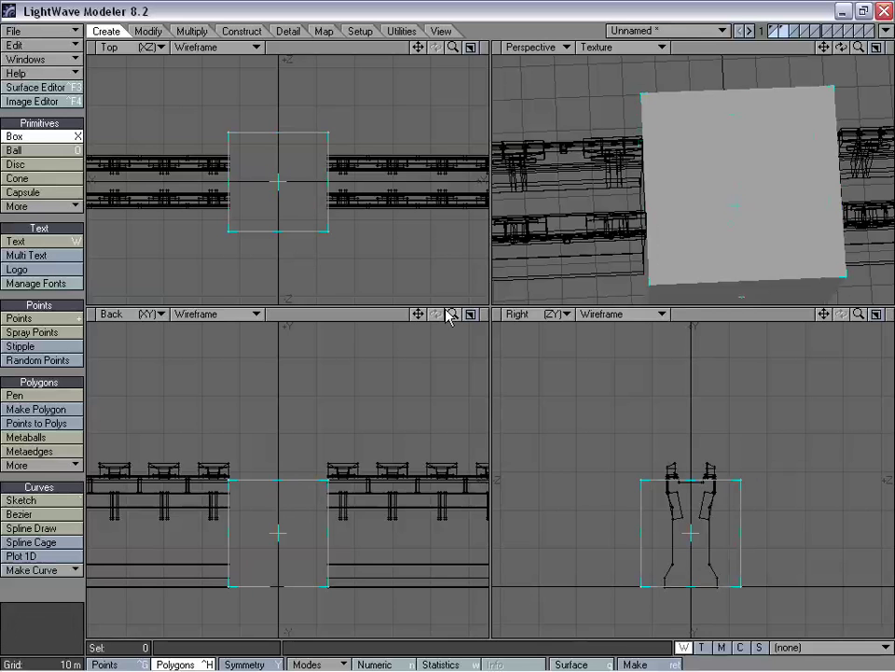
Bring the box's top face roughly level with the ledge line beneath the wall battlements.
left_click_drag(451, 314, 541, 314)
left_click_drag(418, 314, 166, 315)
left_click_drag(680, 481, 680, 467)
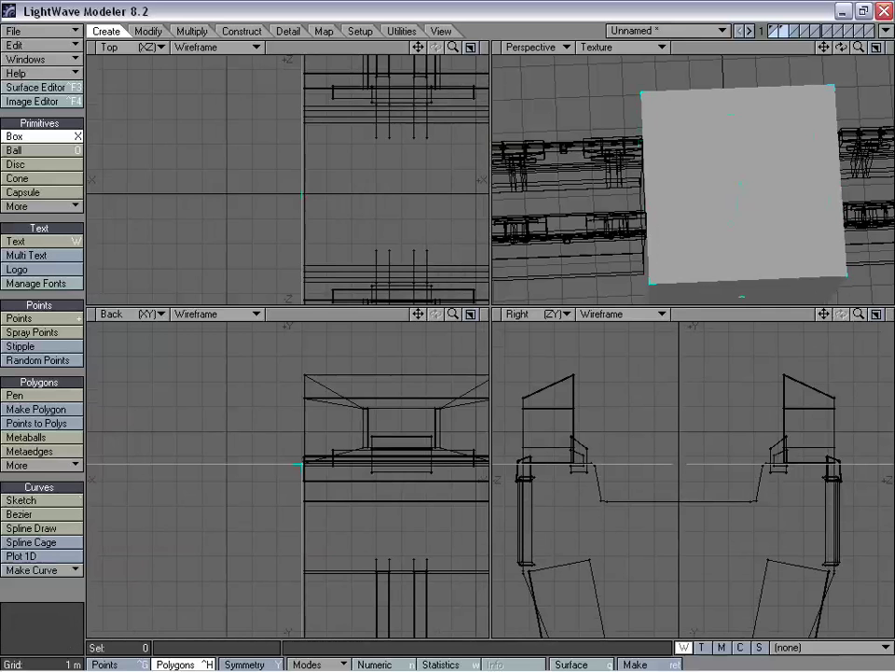
left_click_drag(824, 314, 893, 314)
left_click_drag(727, 347, 724, 342)
Fine-tune the box's top against the wall's ledge line at about 28.725 m high, and finish the box.
left_click_drag(824, 314, 848, 418)
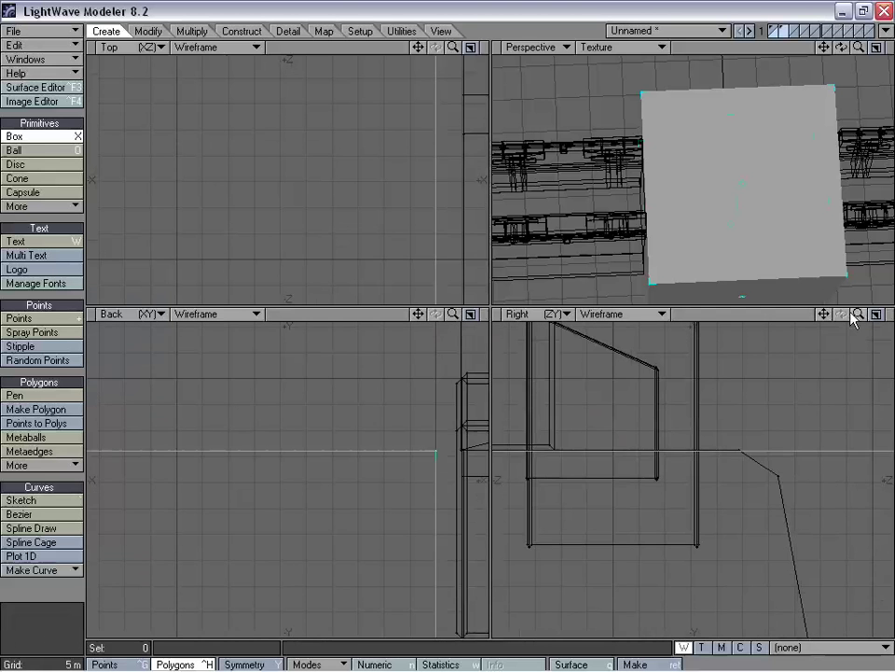
left_click_drag(858, 314, 894, 315)
left_click_drag(823, 315, 637, 417)
left_click_drag(759, 433, 757, 428)
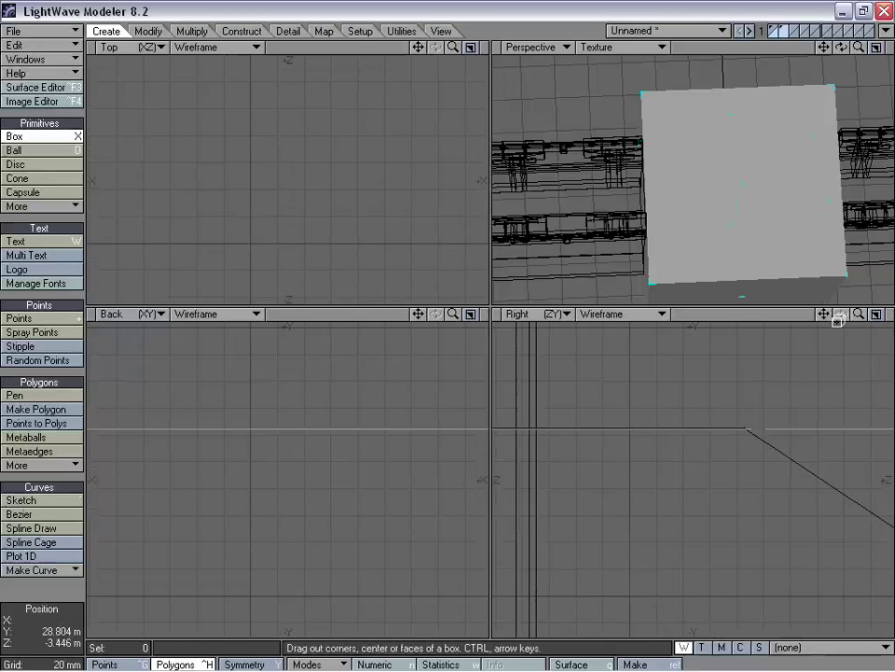
left_click_drag(858, 314, 893, 314)
left_click_drag(825, 314, 894, 202)
left_click_drag(859, 314, 876, 314)
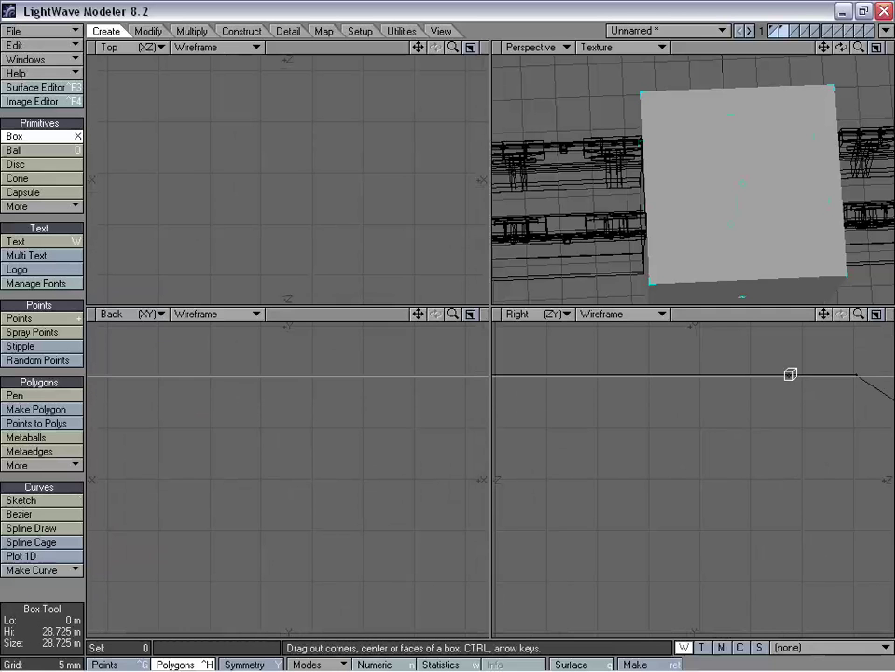
left_click_drag(859, 314, 668, 315)
left_click_drag(454, 47, 424, 48)
left_click_drag(723, 154, 682, 186, "alt")
key("space")
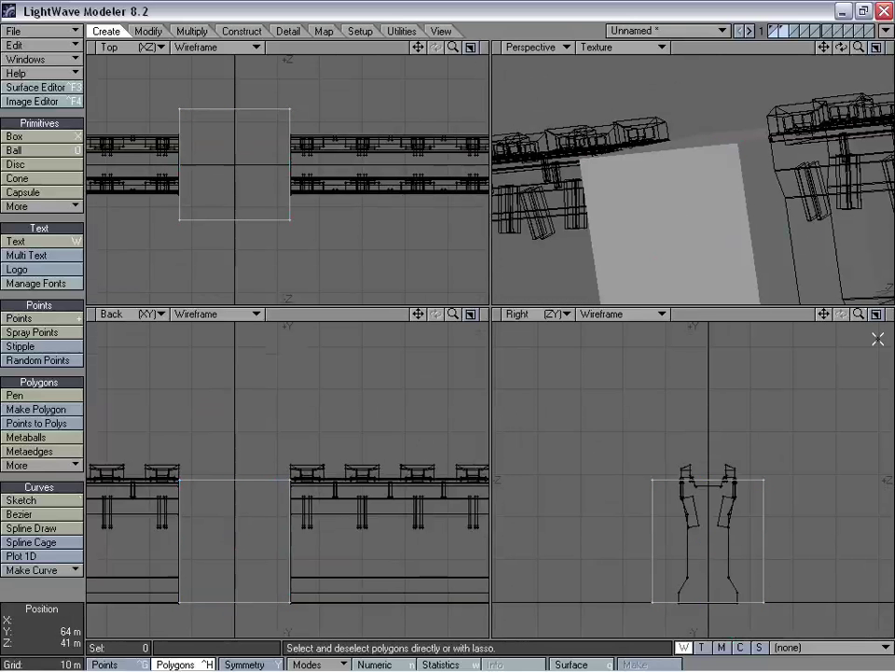
Knife the box horizontally at the two upper wall profile lines, about 24 m and 21 m high.
left_click_drag(823, 316, 857, 284)
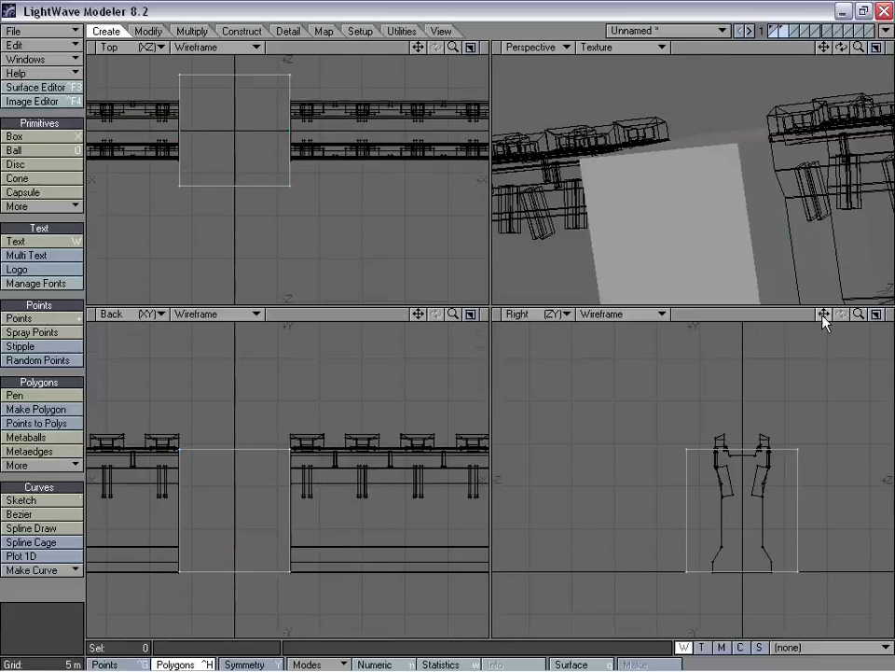
key("shift+k")
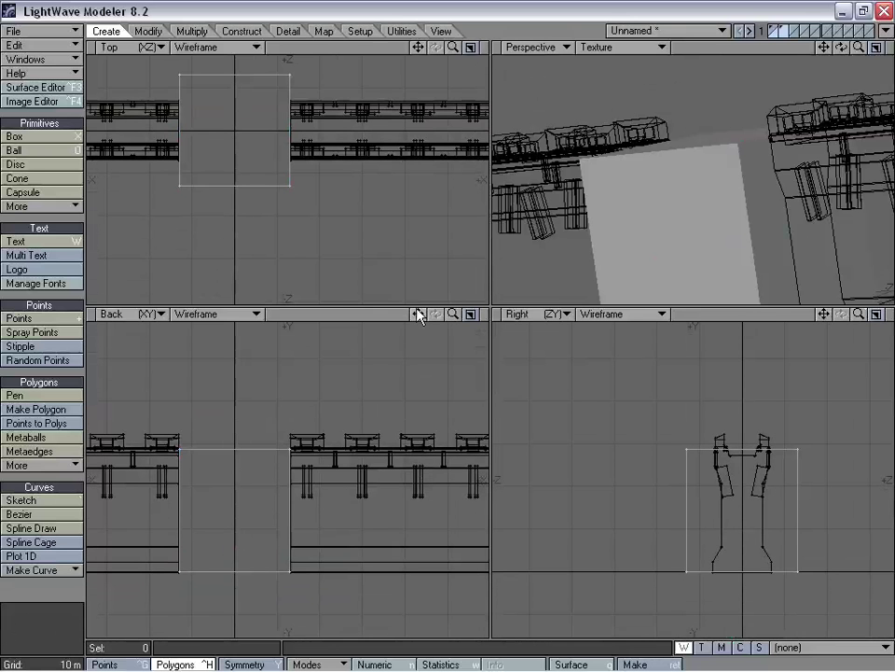
left_click_drag(418, 313, 511, 313)
left_click_drag(418, 314, 378, 314)
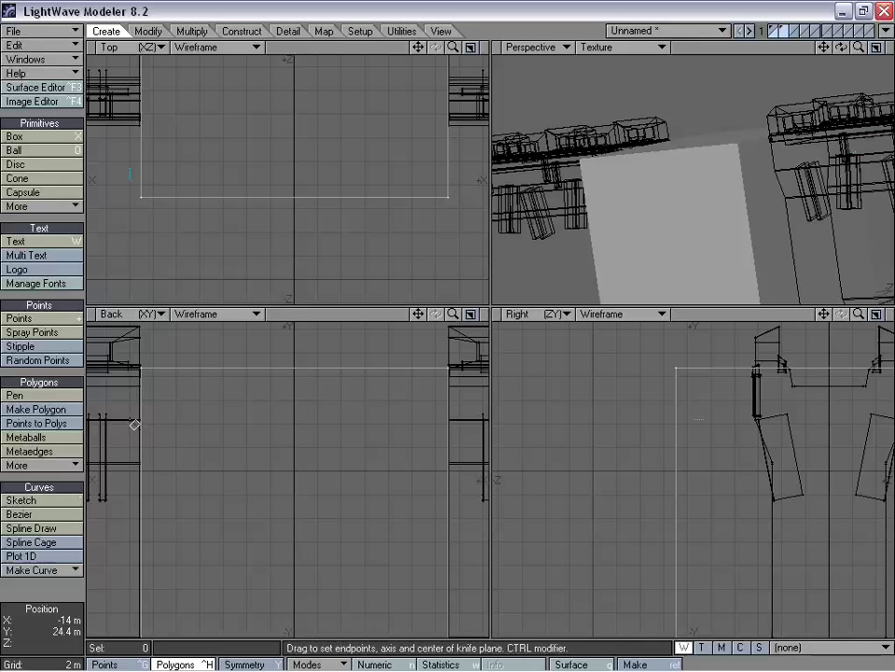
left_click_drag(348, 458, 302, 468)
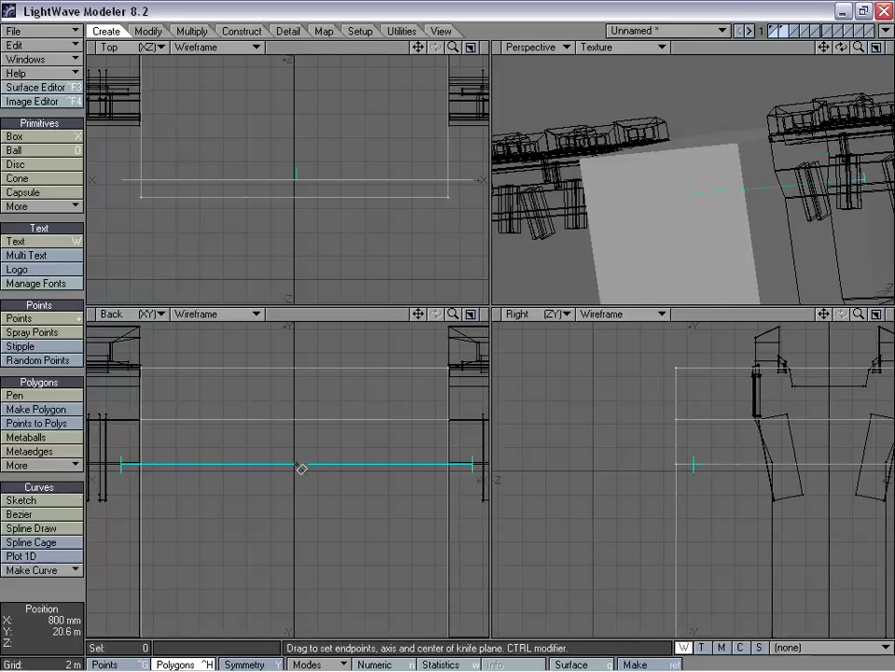
Knife the box horizontally at the upper and lower edges of the wall's flared base.
left_click_drag(418, 314, 427, 179)
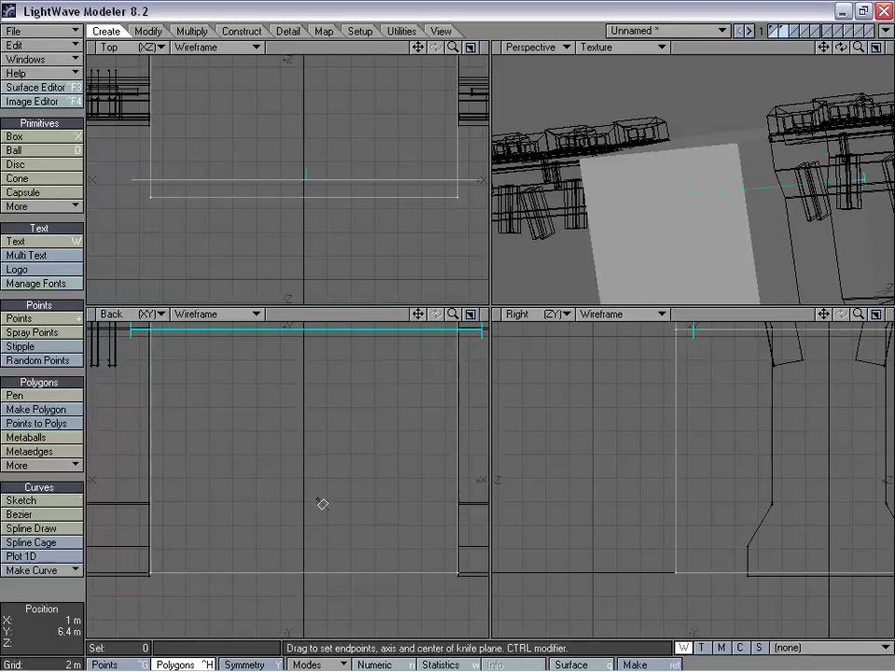
right_click(296, 502)
left_click_drag(298, 502, 308, 552)
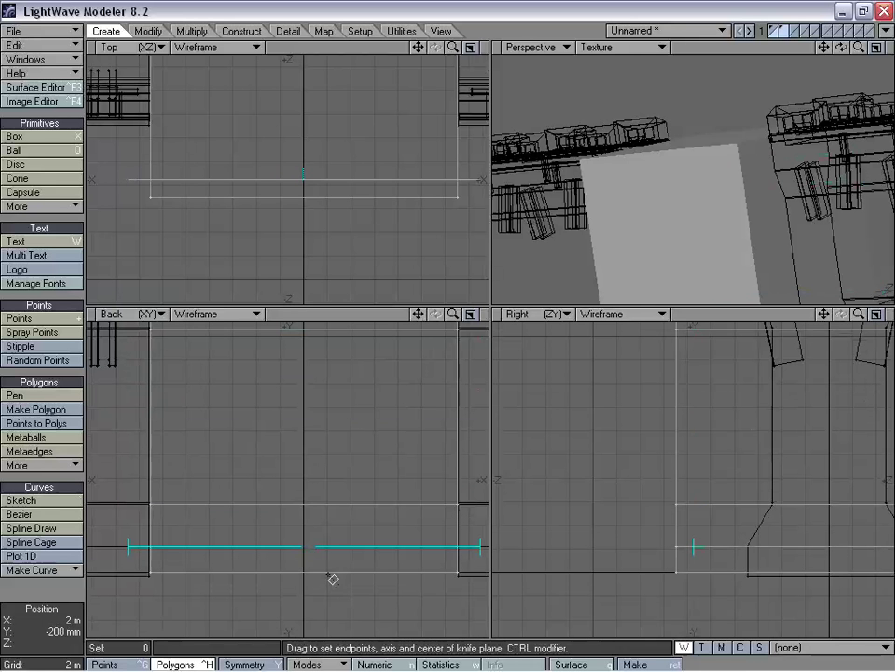
key("space")
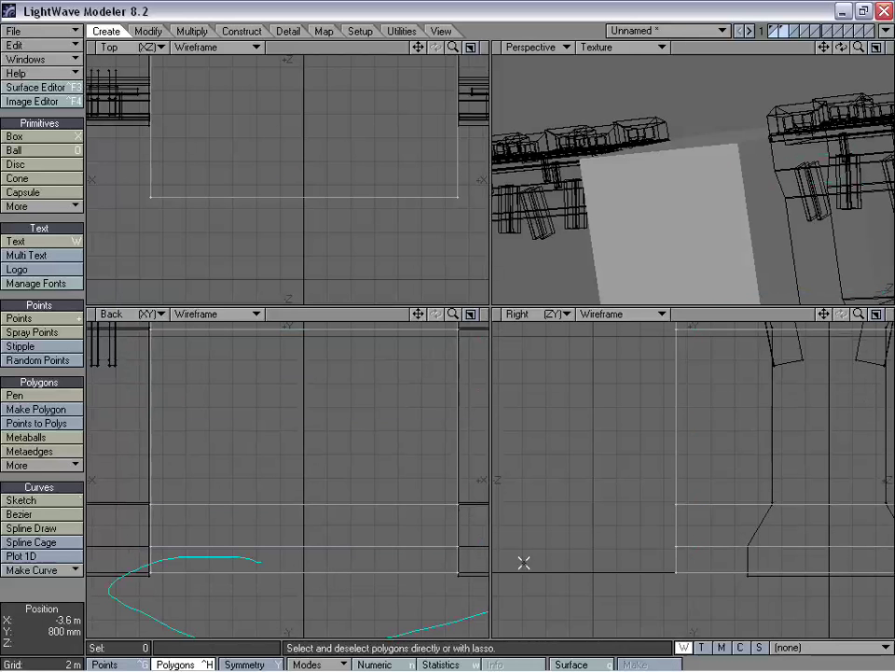
Select the bottom of the box, move it down flush with the base of the walls, and deselect it.
right_click_drag(524, 563, 457, 558)
key("t")
left_click_drag(384, 548, 383, 552)
key("space")
mouse_move(376, 528)
right_mouse_down()
mouse_move(226, 503)
mouse_move(486, 560)
right_mouse_up()
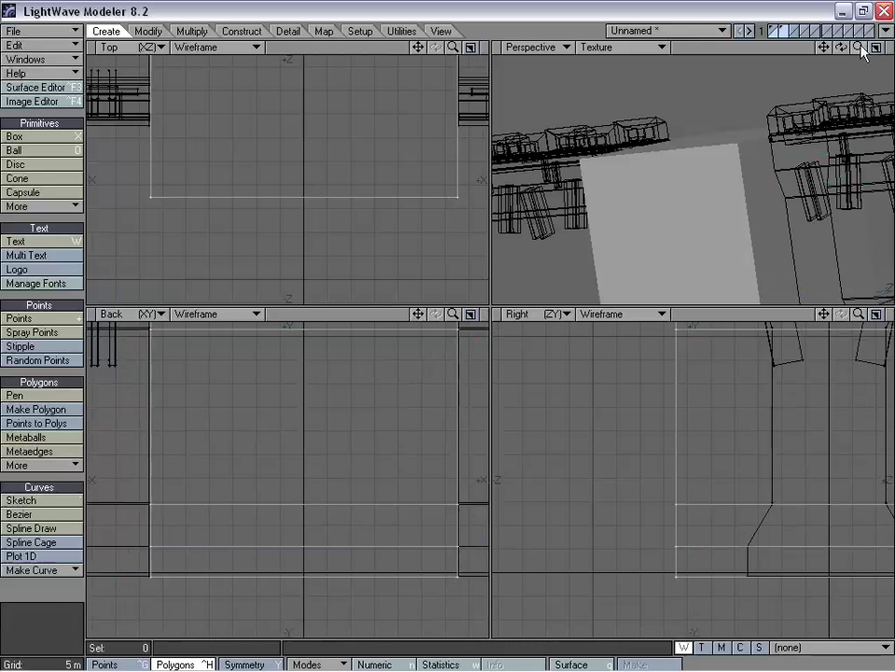
Select the four side polygons of the box's middle band, stretch them inward along Z and X, and deselect them.
left_click_drag(860, 47, 840, 47)
mouse_move(746, 159)
left_mouse_down("alt")
mouse_move(734, 172)
mouse_move(772, 180)
mouse_move(759, 191)
mouse_move(762, 213)
mouse_move(691, 187)
mouse_move(804, 186)
mouse_move(802, 198)
mouse_move(745, 206)
mouse_move(672, 194)
mouse_move(778, 210)
mouse_move(725, 217)
mouse_move(716, 180)
mouse_move(726, 243)
mouse_move(728, 200)
mouse_move(729, 211)
mouse_move(697, 210)
mouse_move(761, 218)
mouse_move(718, 201)
mouse_move(726, 196)
mouse_move(733, 228)
mouse_move(742, 218)
mouse_move(694, 197)
mouse_move(702, 248)
mouse_move(698, 182)
mouse_move(699, 199)
left_mouse_up("alt")
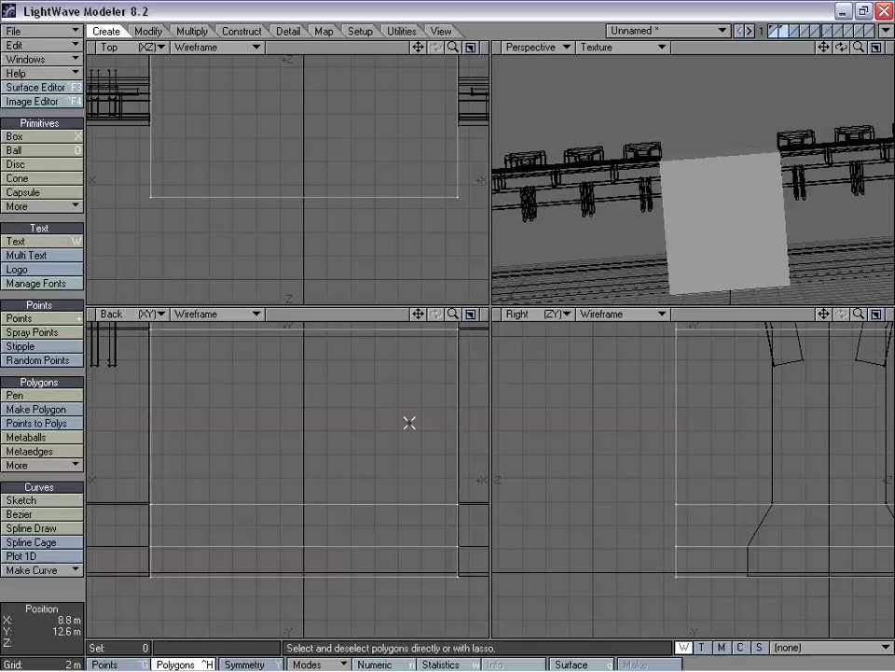
left_click_drag(418, 314, 419, 374)
mouse_move(453, 315)
left_mouse_down()
mouse_move(407, 315)
mouse_move(461, 314)
left_mouse_up()
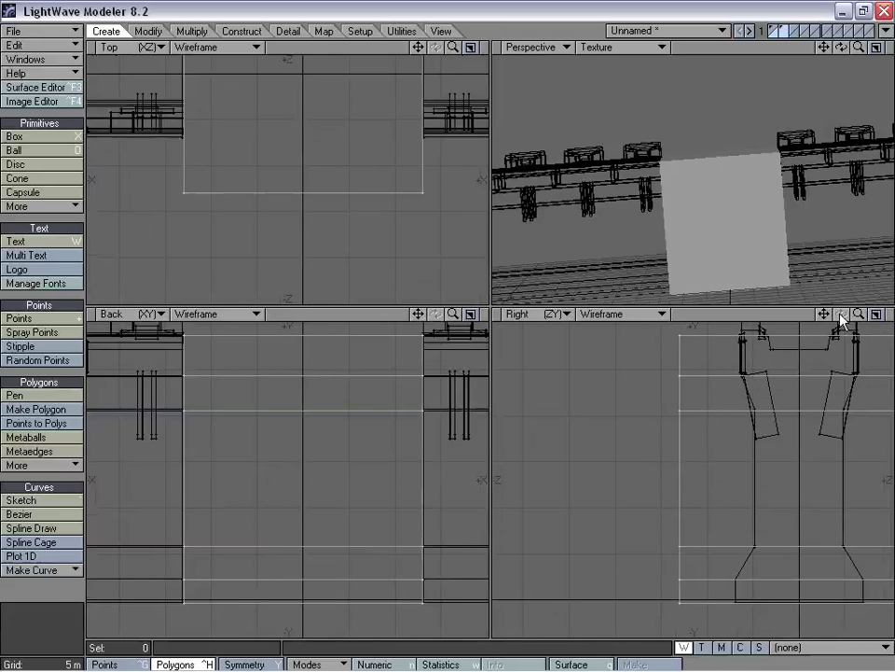
left_click_drag(825, 314, 717, 370)
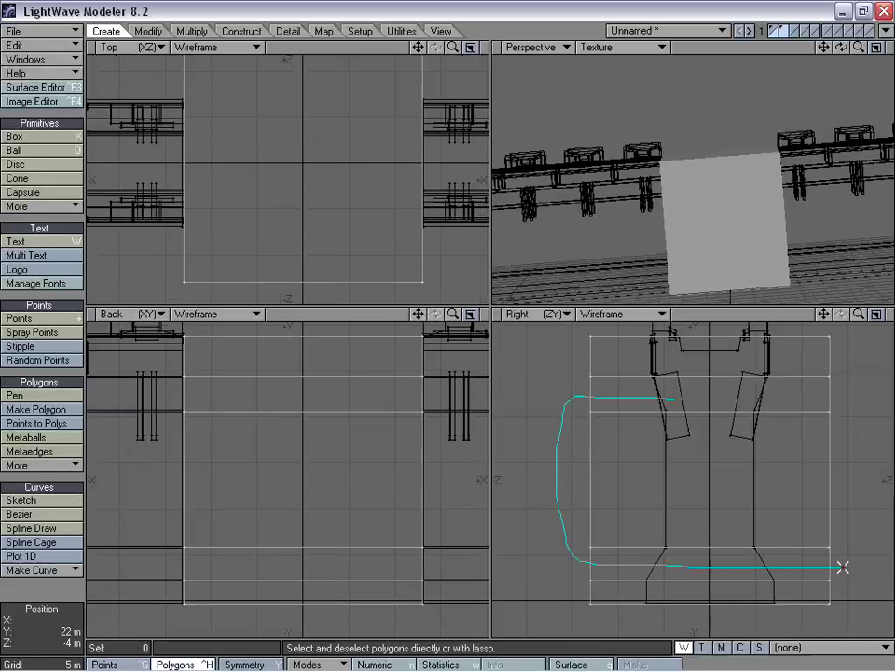
right_click_drag(775, 387, 670, 392)
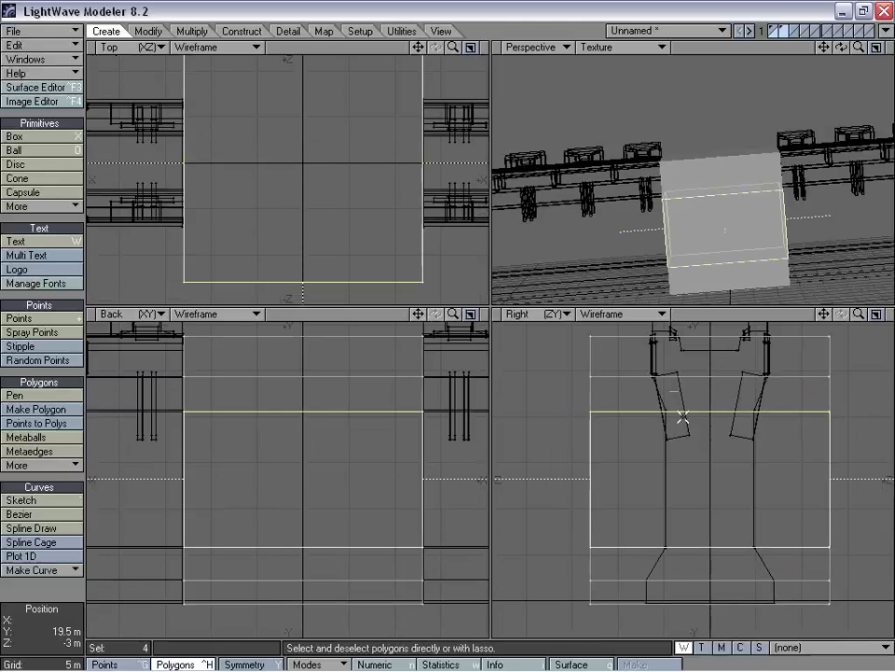
key("shift+h")
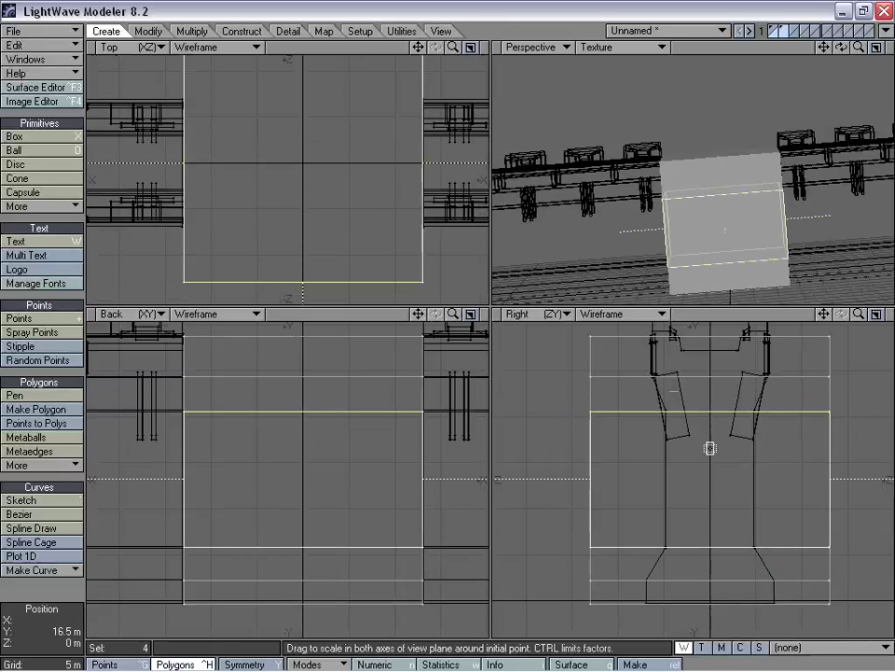
left_click_drag(710, 448, 692, 448, "ctrl")
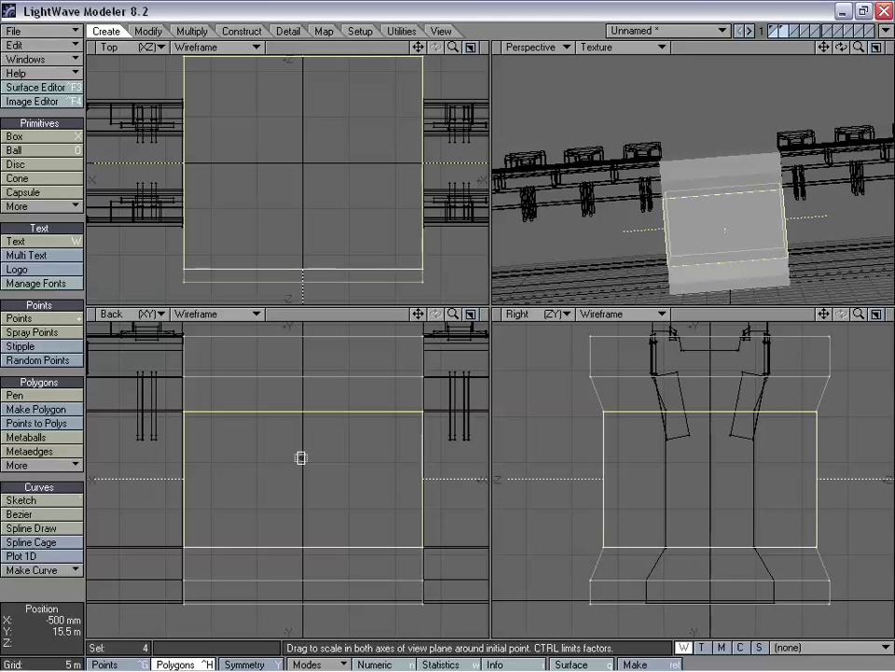
left_click_drag(303, 479, 290, 478, "ctrl")
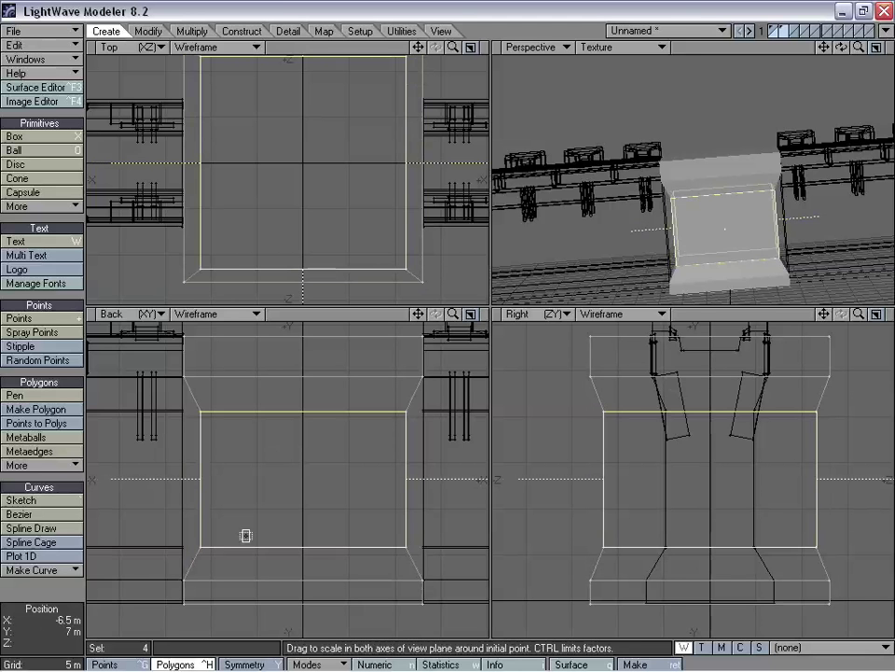
left_click(77, 585)
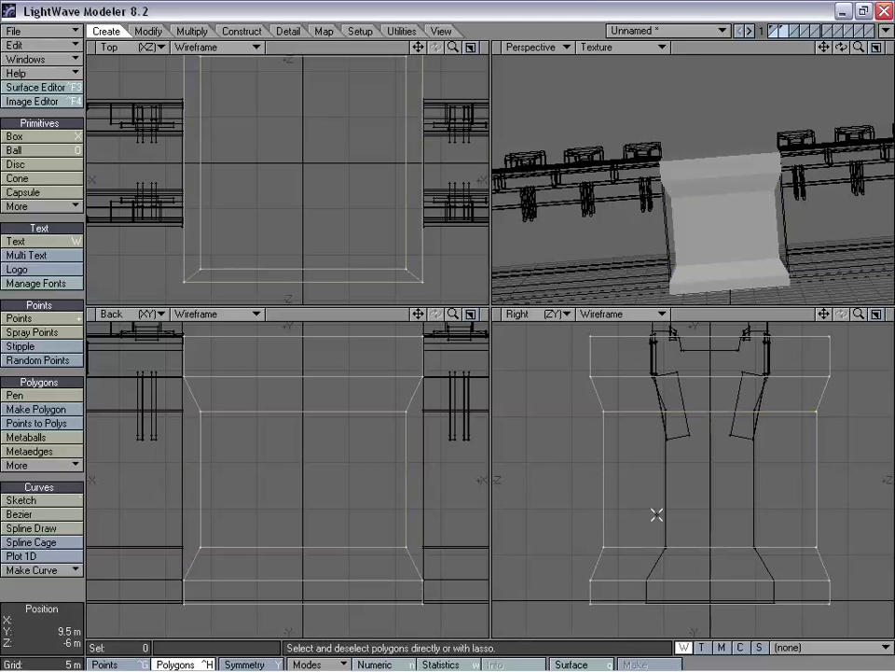
Select the eight points of the box's base, stretch them outward along Z to about 104% and similarly along X, and deselect them.
key("ctrl+g")
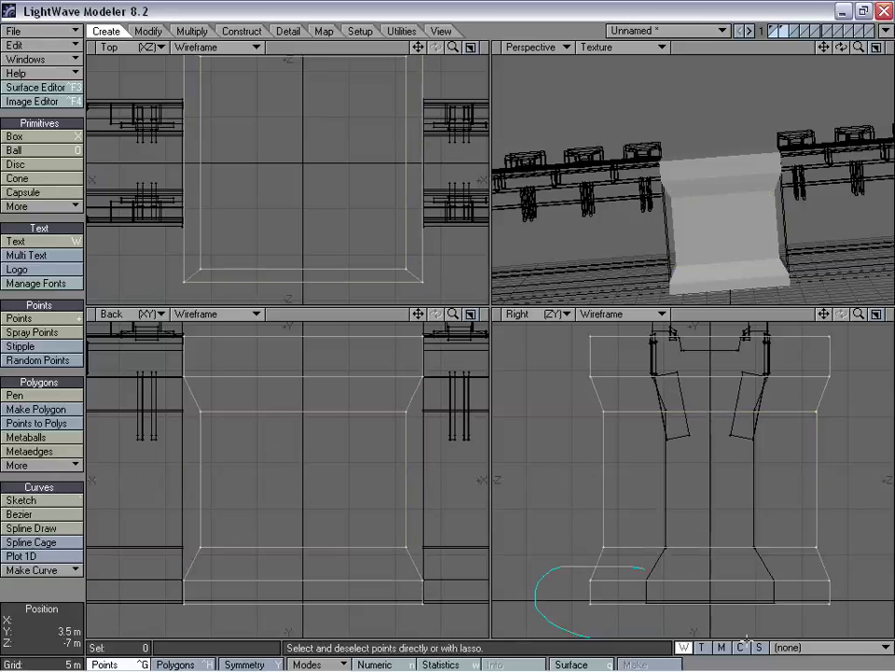
right_click_drag(853, 558, 745, 565)
key("shift+h")
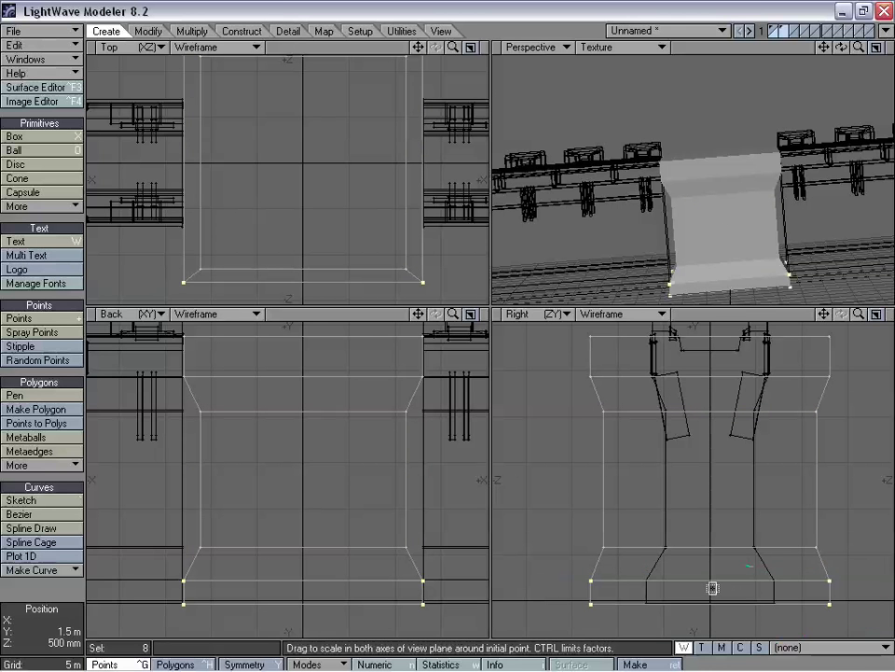
left_click_drag(711, 587, 718, 587)
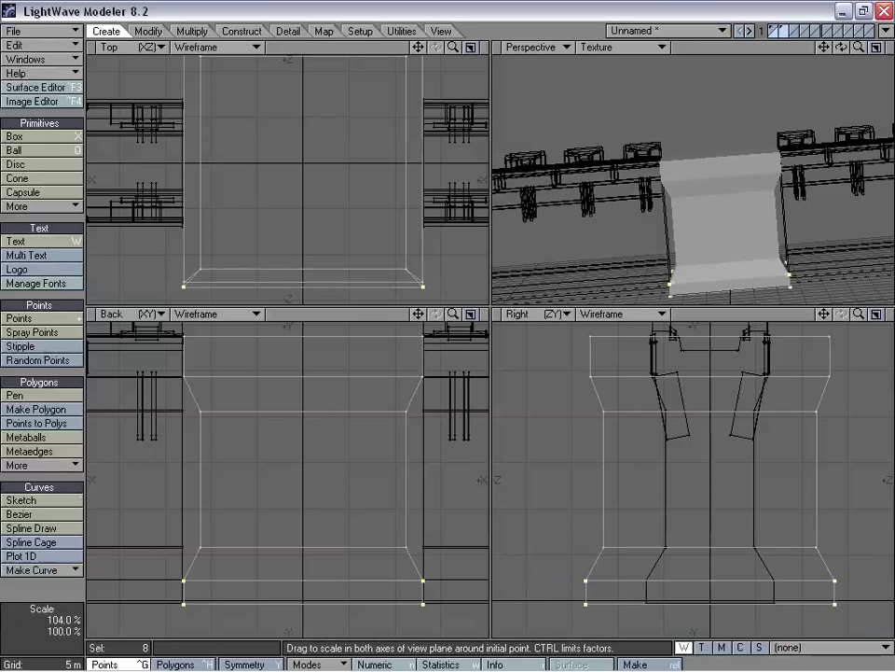
left_click_drag(302, 588, 309, 587)
key("space")
mouse_move(326, 519)
right_mouse_down()
mouse_move(304, 507)
mouse_move(452, 513)
right_mouse_up()
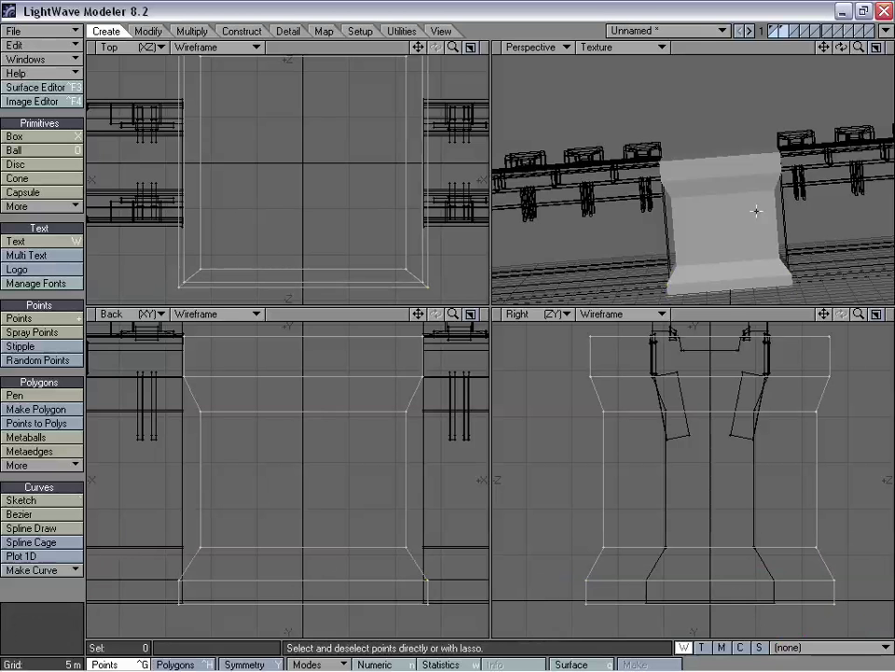
Show the wall layer in the foreground together with the tower block and inspect how they fit in perspective.
left_click_drag(757, 210, 764, 160, "alt")
left_click(773, 29, "shift")
left_click_drag(763, 60, 697, 225, "alt")
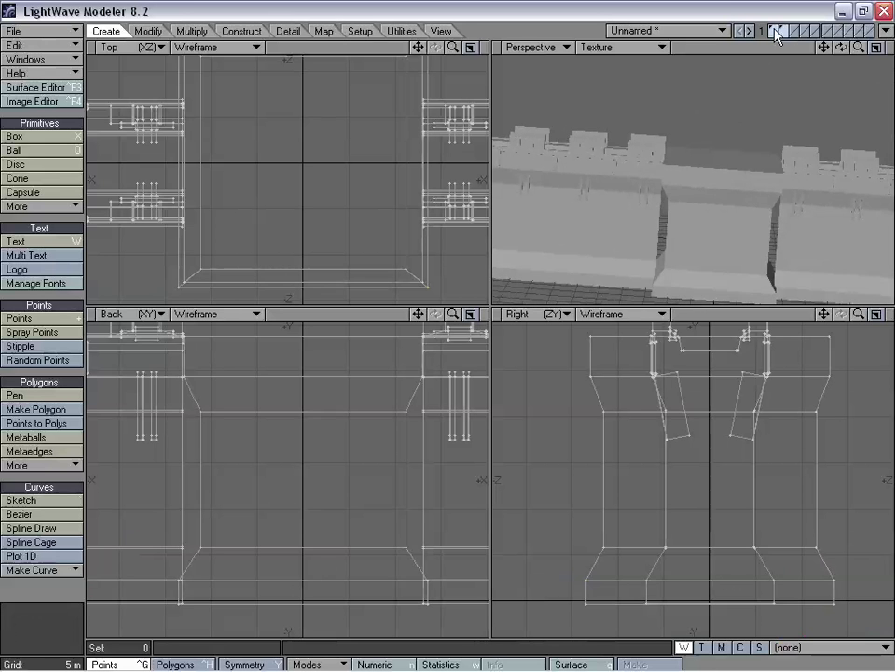
Show only the wall layer and select all points along the wall end that borders the gap.
left_click(775, 30)
left_click_drag(757, 142, 799, 244, "alt")
left_click_drag(784, 293, 756, 178, "alt")
left_click_drag(418, 314, 491, 333)
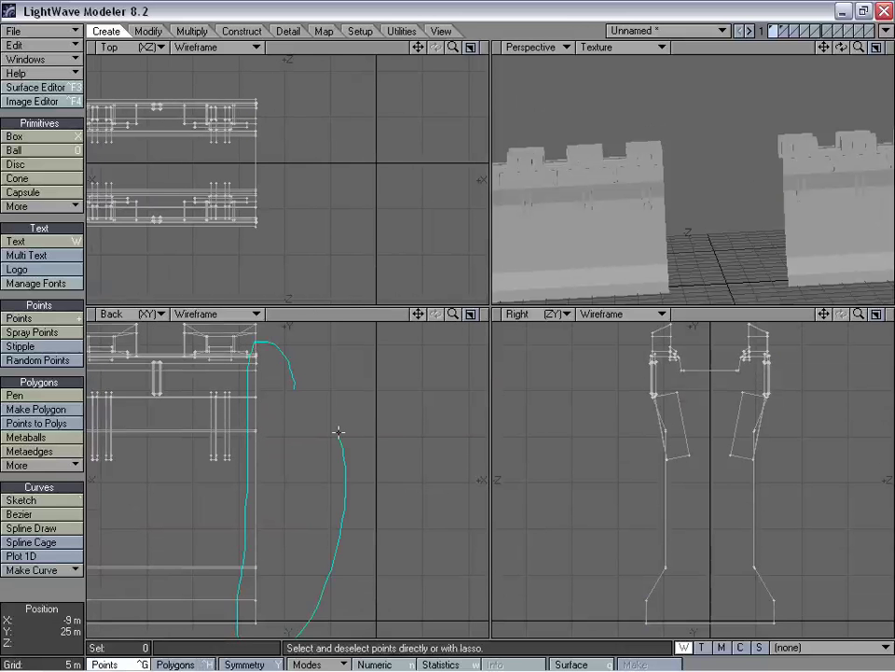
right_click_drag(338, 431, 317, 372)
mouse_move(761, 187)
left_mouse_down("alt")
mouse_move(713, 204)
mouse_move(779, 208)
left_mouse_up("alt")
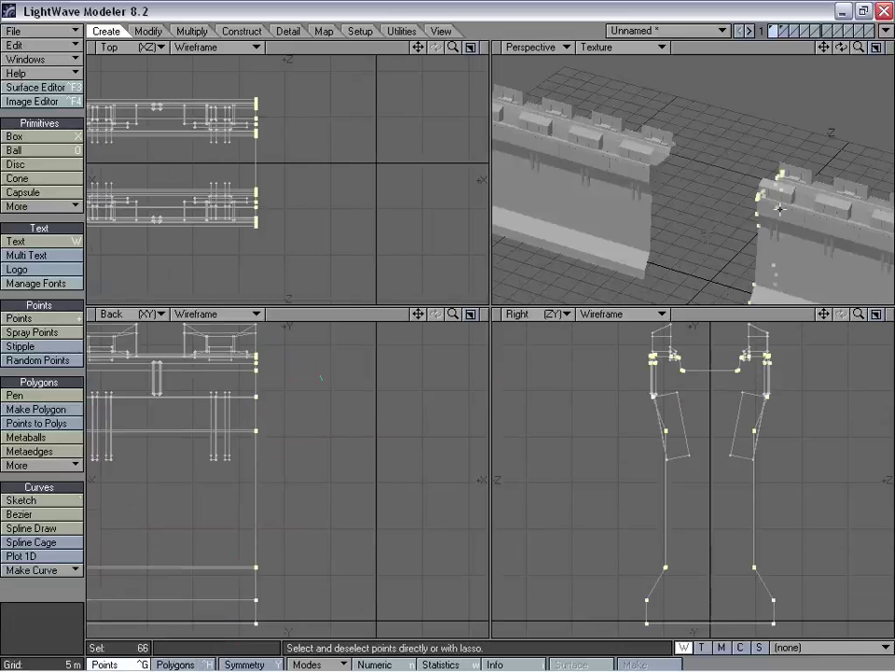
Check the selected wall-end points close up in an enlarged perspective view and deselect the stray points at the battlement blocks.
left_click_drag(861, 47, 891, 47)
left_click_drag(825, 47, 606, 30)
left_click_drag(791, 245, 692, 206, "alt")
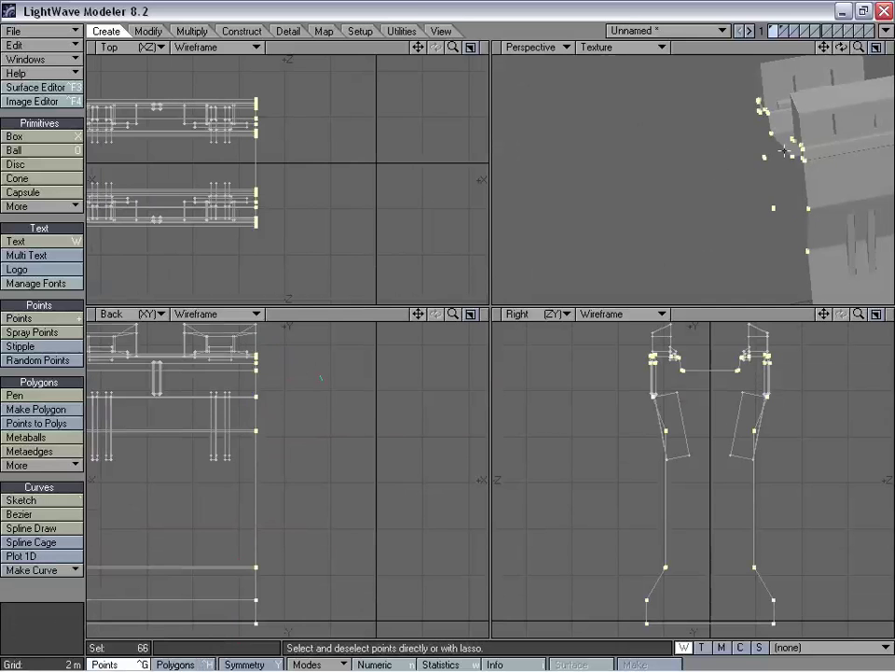
key("KP_0")
key("shift+a")
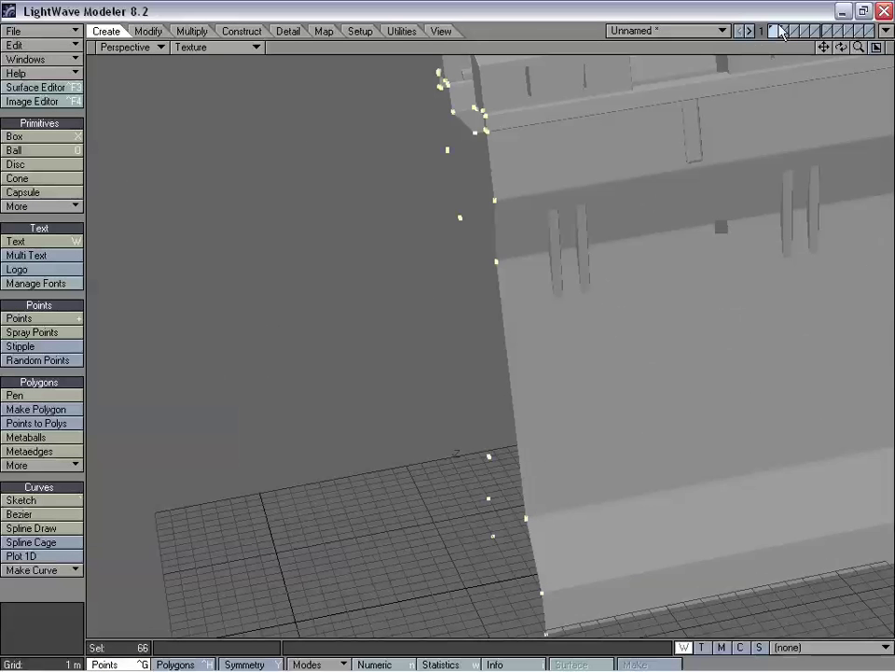
left_click_drag(822, 49, 892, 291)
left_click_drag(858, 48, 892, 32)
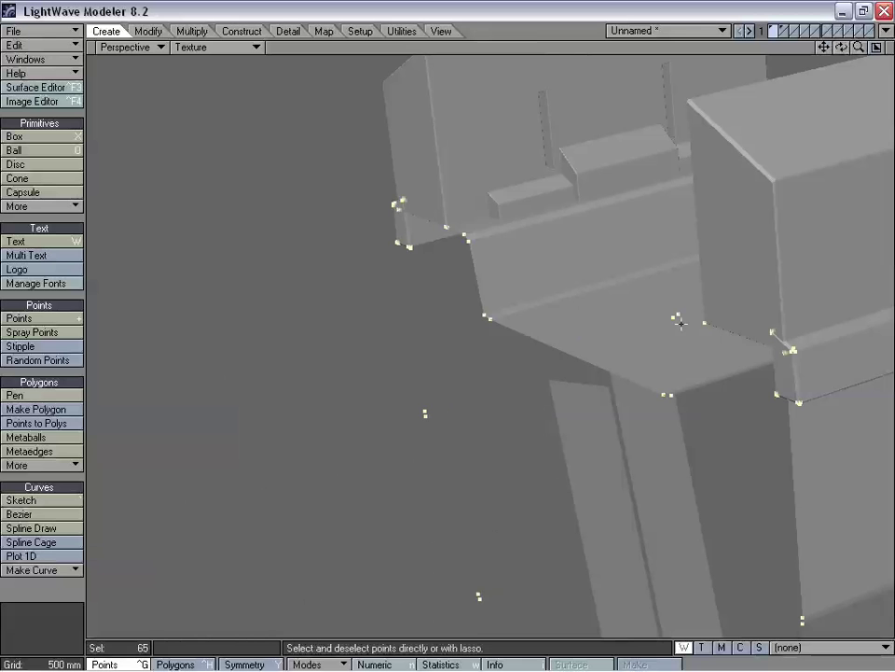
left_click_drag(843, 49, 649, 100)
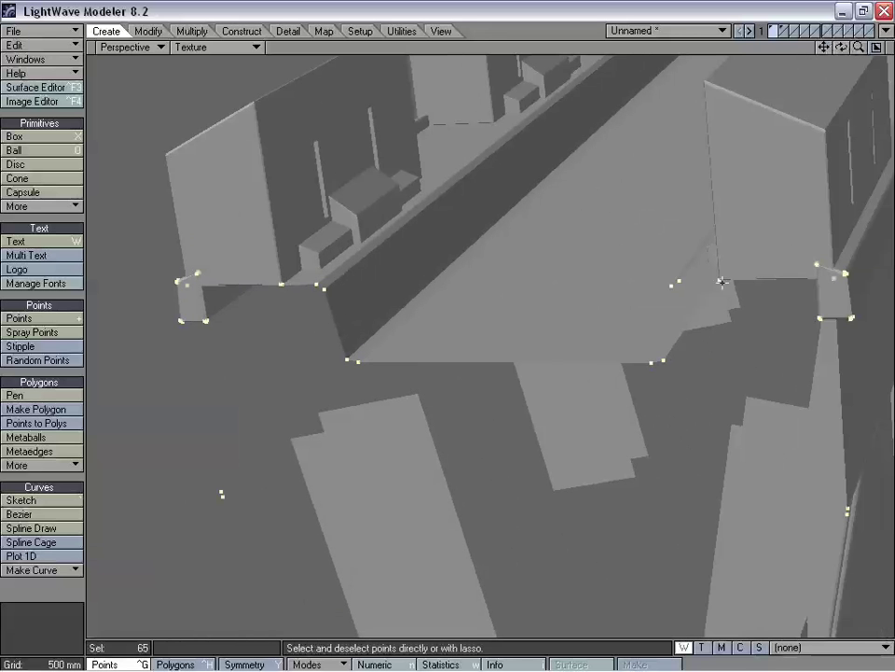
left_click_drag(841, 50, 866, 5)
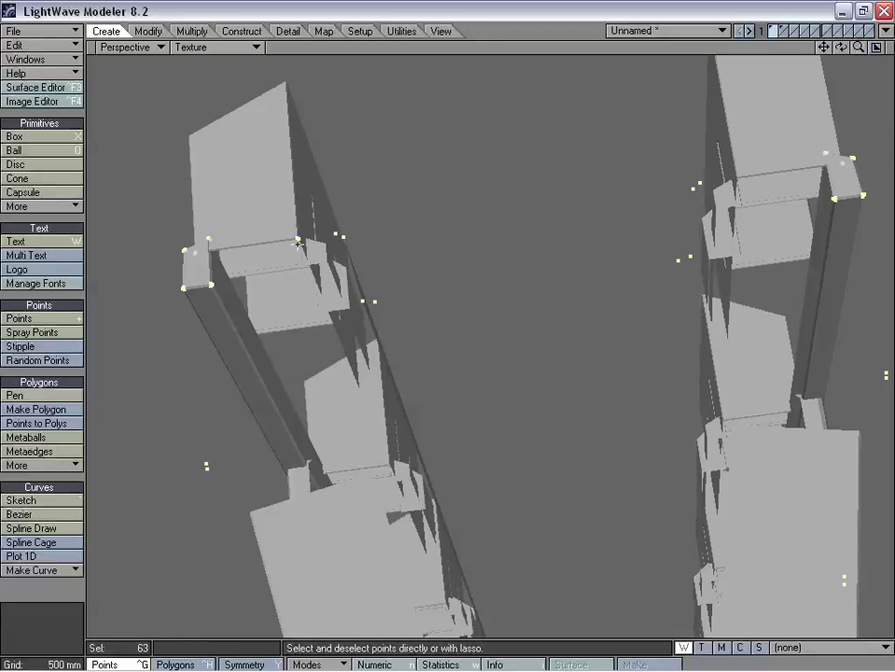
left_click_drag(840, 47, 840, 75)
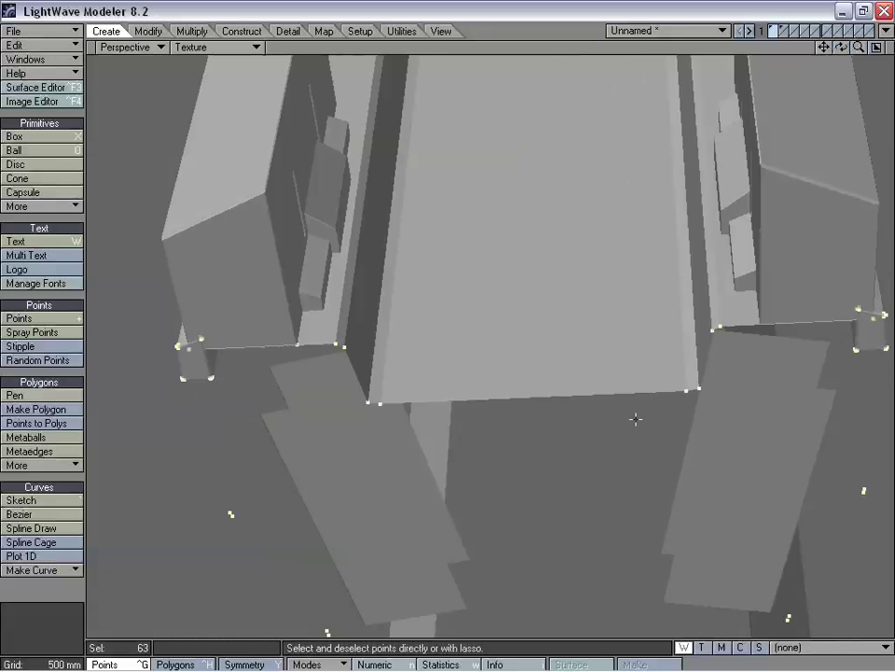
Deselect the point at the inner lower corner of the negative-Z battlement in an enlarged side view.
key("KP_0")
key("KP_0")
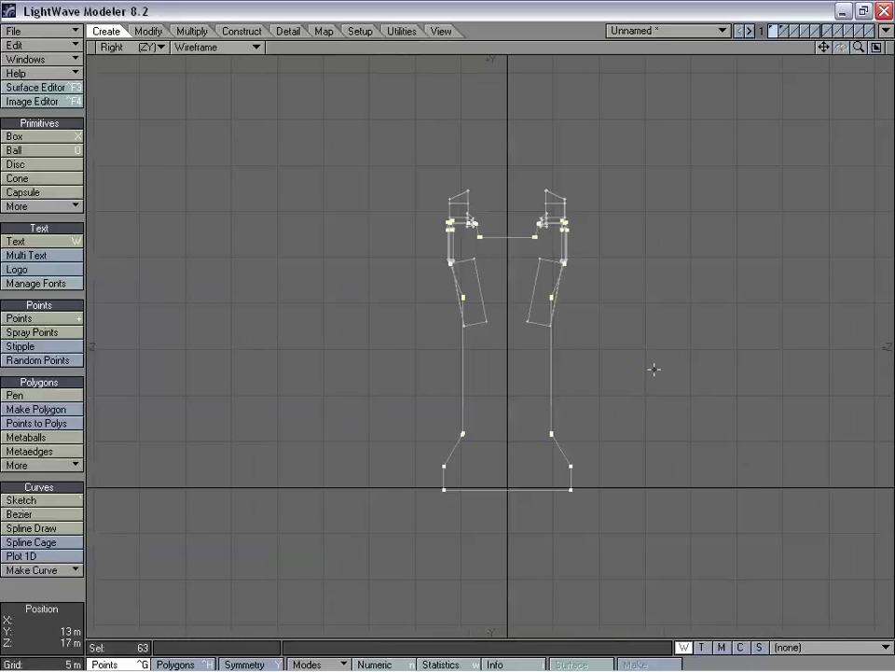
left_click_drag(824, 46, 845, 230)
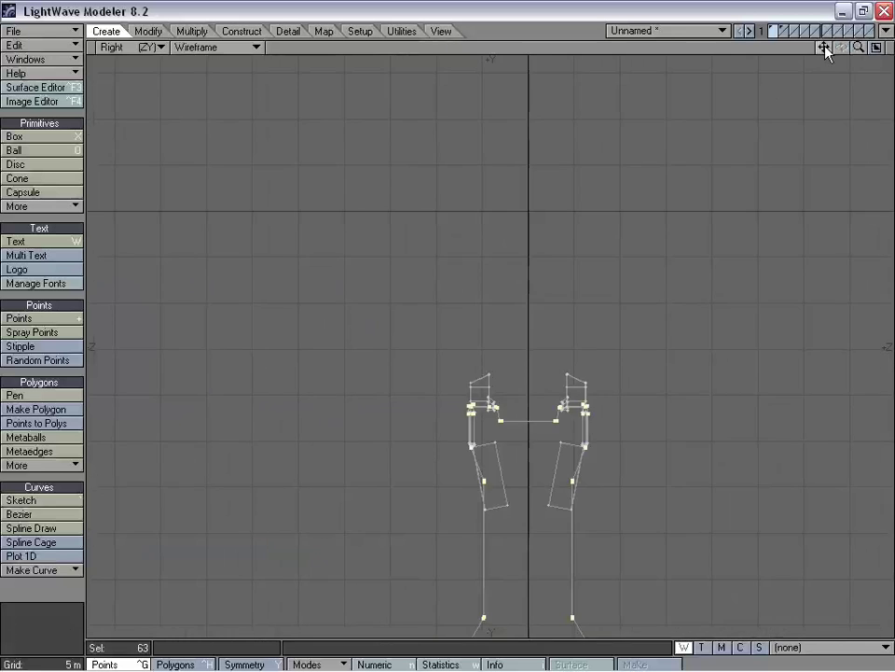
left_click_drag(859, 47, 889, 47)
left_click_drag(829, 48, 853, 0)
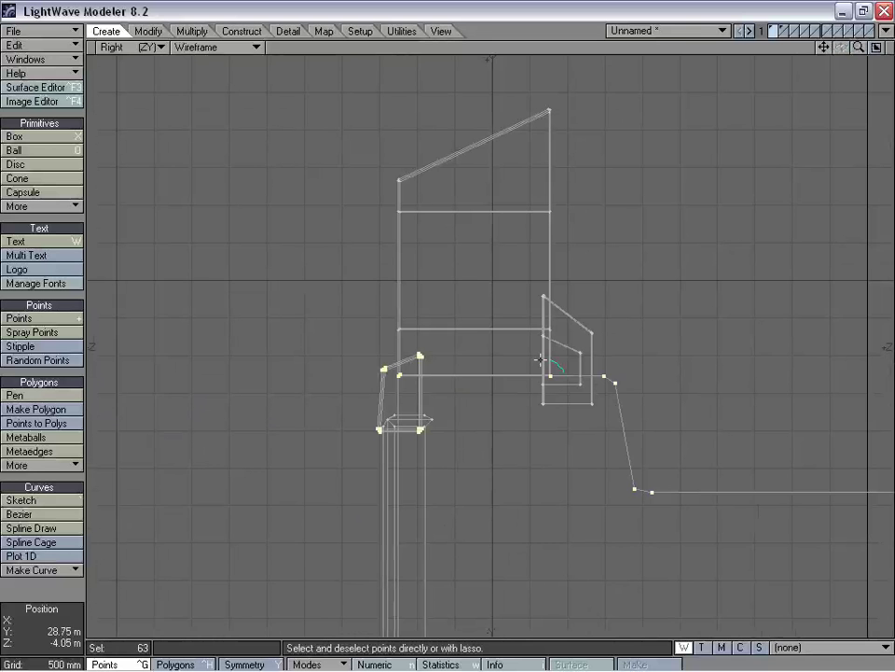
right_click_drag(536, 386, 563, 370)
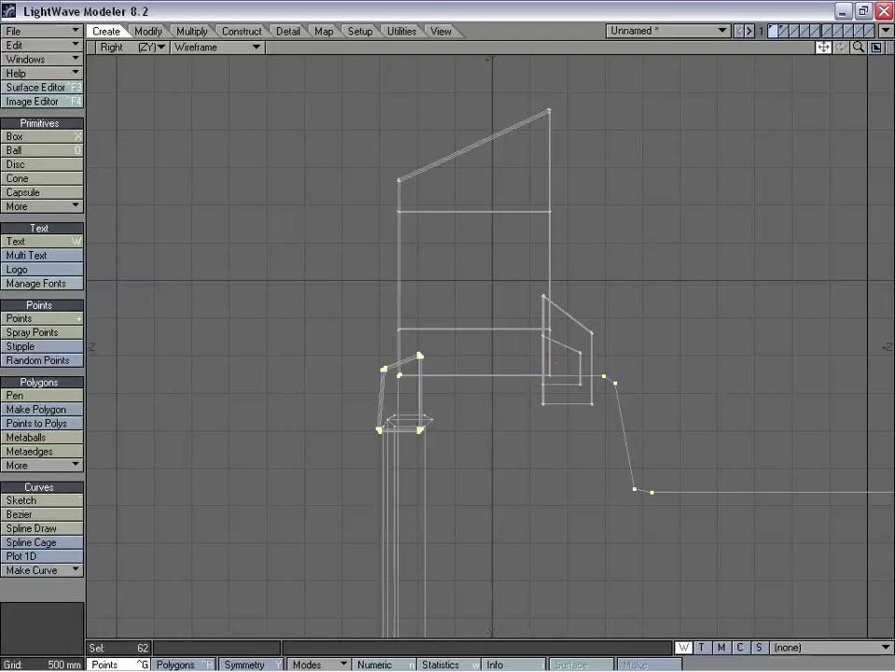
Try moving the selected wall-end points in the side view around the positive-Z battlement, and undo the moves.
left_click_drag(823, 47, 77, 47)
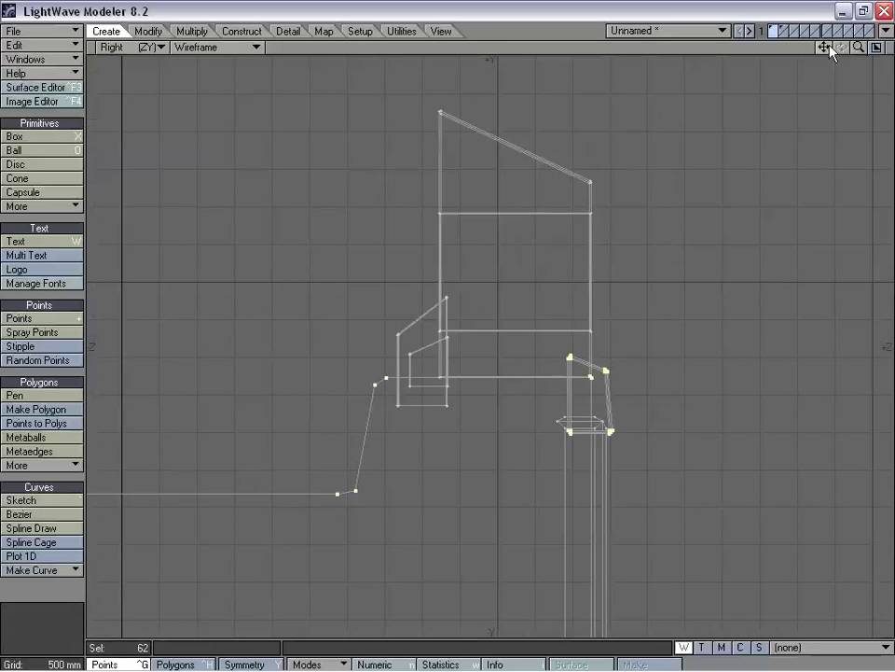
left_click_drag(857, 48, 892, 49)
left_click_drag(823, 46, 458, 24)
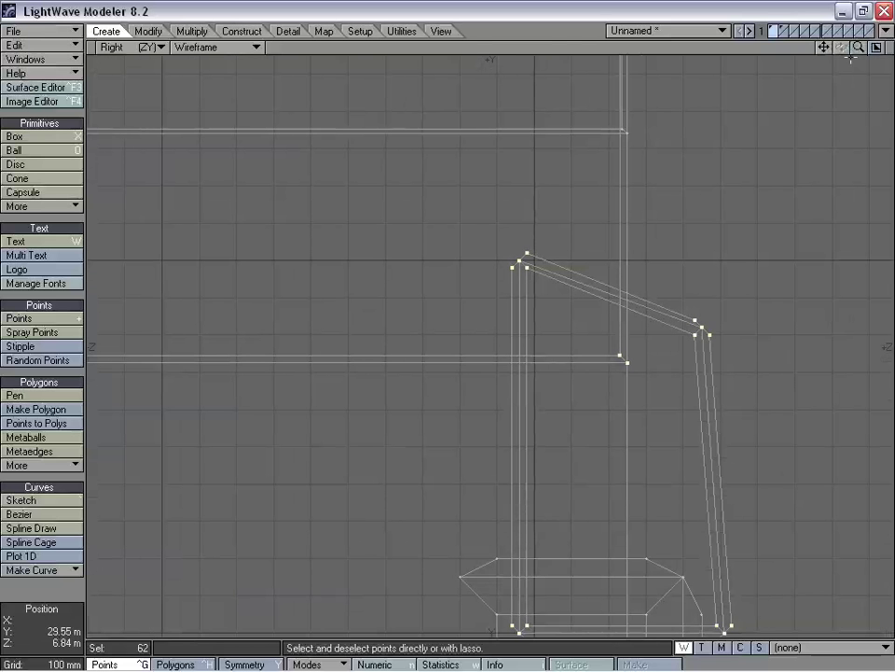
mouse_move(858, 48)
left_mouse_down()
mouse_move(800, 48)
mouse_move(857, 48)
mouse_move(850, 48)
left_mouse_up()
key("comma")
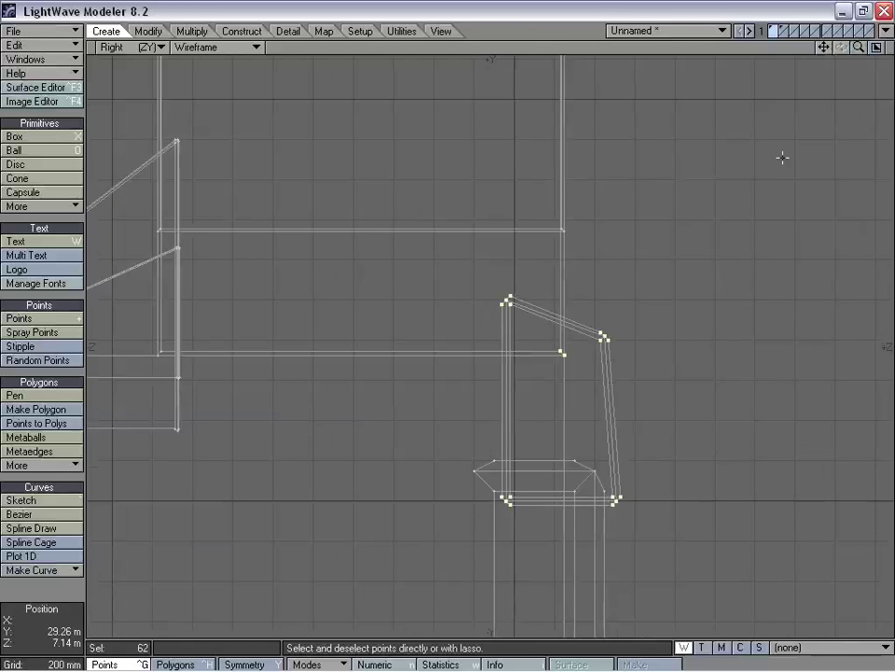
left_click_drag(563, 355, 861, 263)
key("ctrl+z")
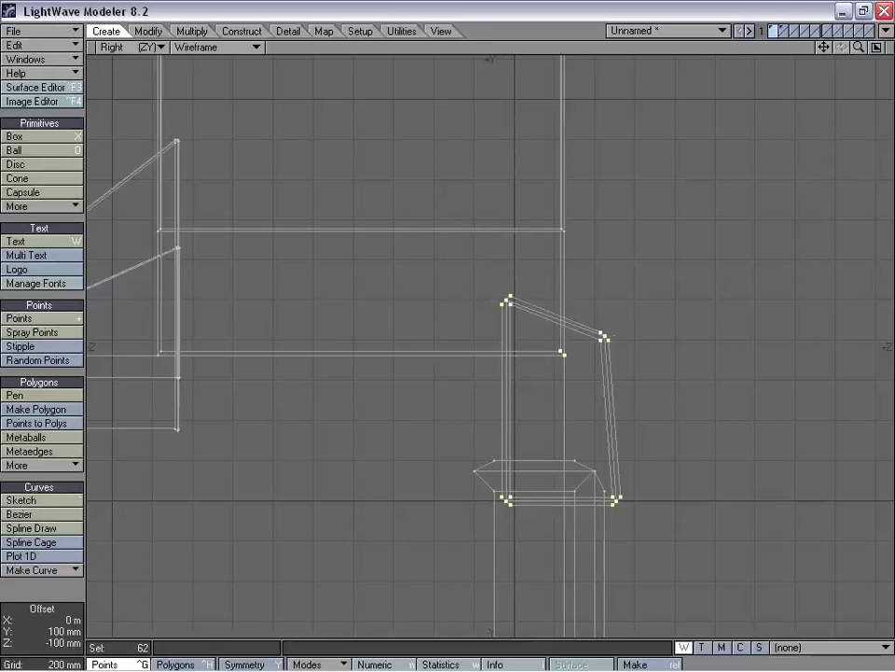
left_click_drag(563, 353, 763, 237)
left_click_drag(859, 47, 713, 207)
key("ctrl+z")
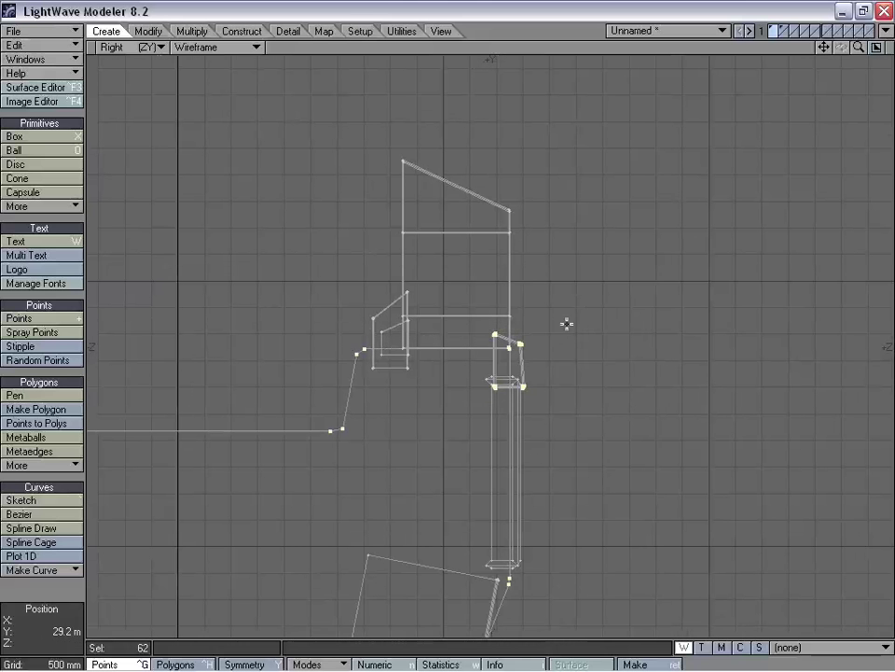
Select a battlement polygon on the positive-Z side, extend the selection to all connected polygons, and hide them.
left_click_drag(824, 47, 889, 38)
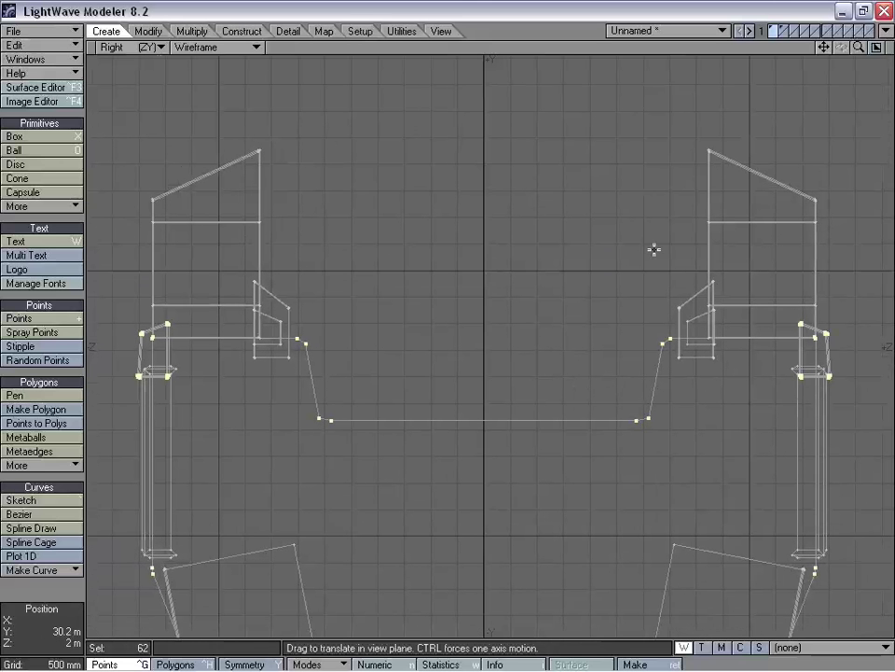
key("ctrl+h")
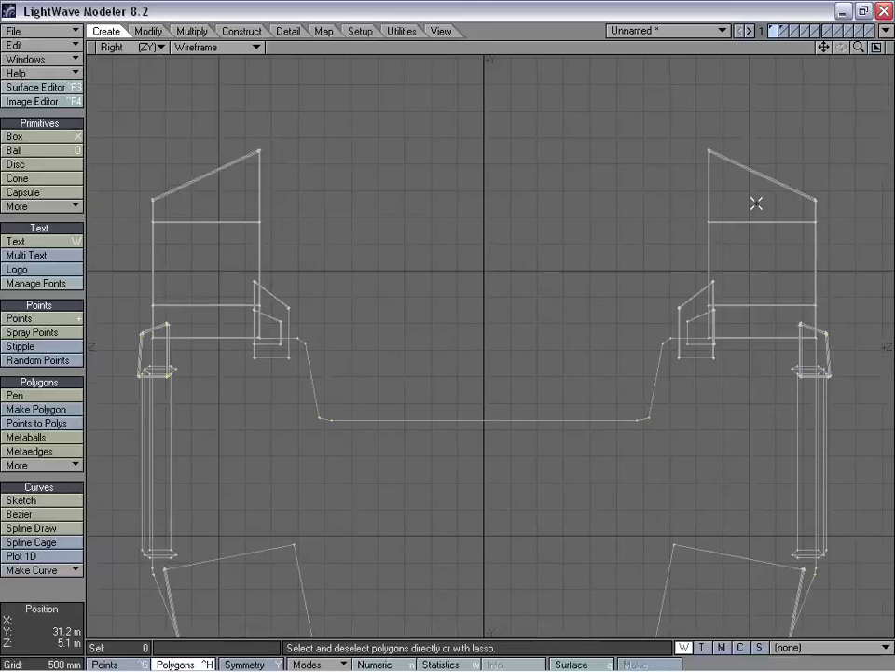
left_click(753, 223)
key("]")
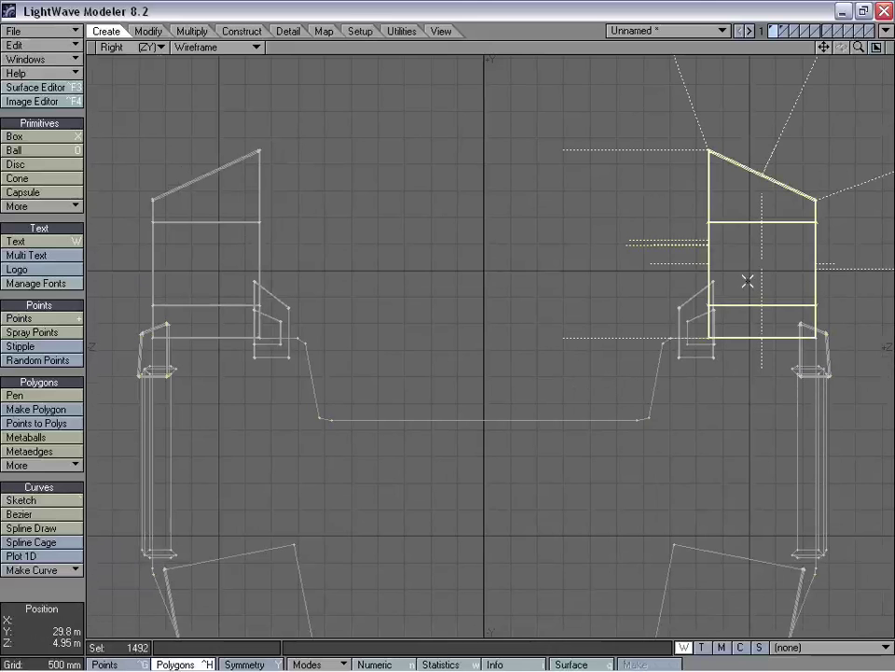
left_click_drag(824, 47, 687, 106)
left_click_drag(859, 46, 714, 37)
mouse_move(855, 45)
left_mouse_down()
mouse_move(886, 44)
mouse_move(859, 44)
left_mouse_up()
key("minus")
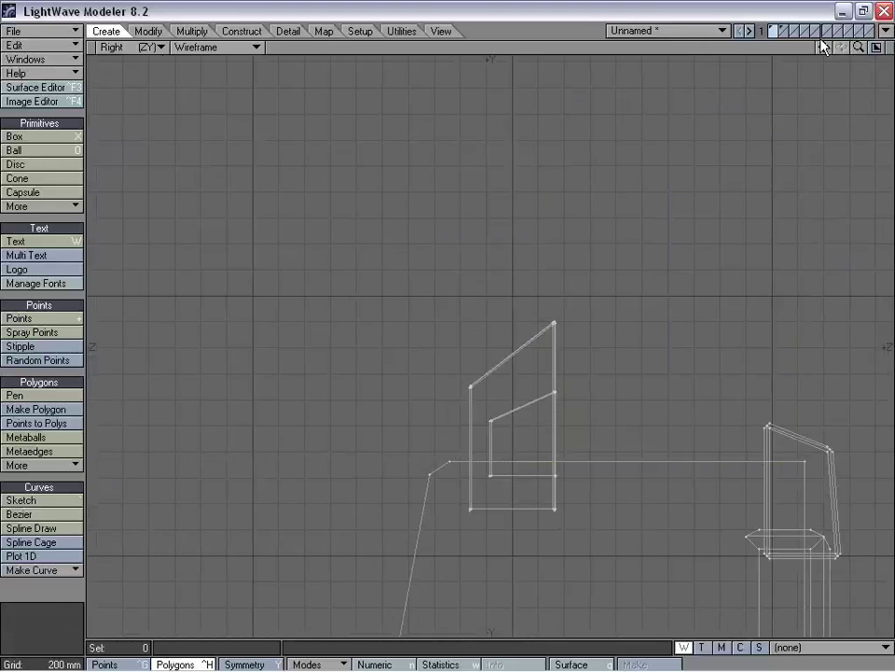
key("shift+u")
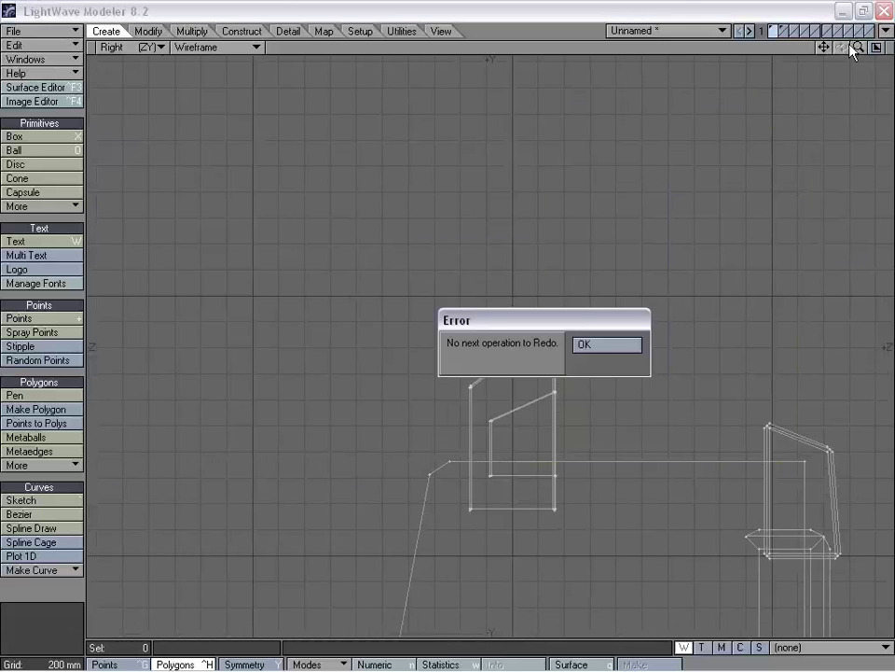